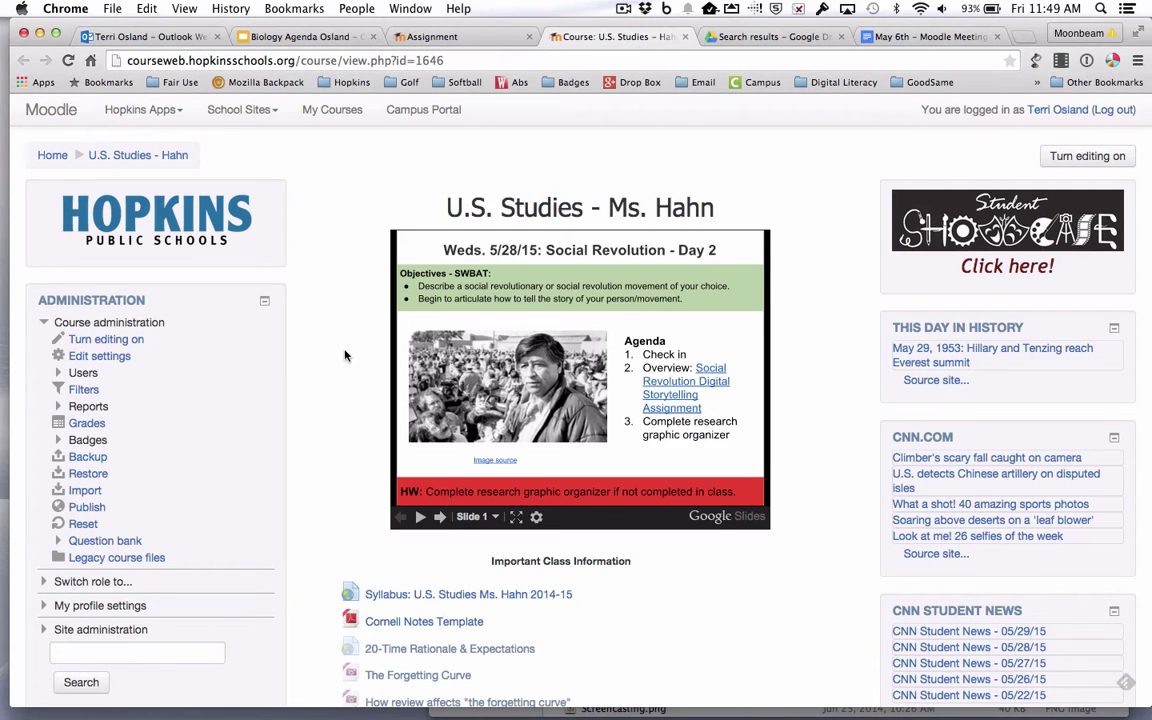
Turn editing on for the U.S. Studies course page
{"action": "scroll", "coordinate": [344, 355], "scroll_direction": "down", "scroll_amount": 10}
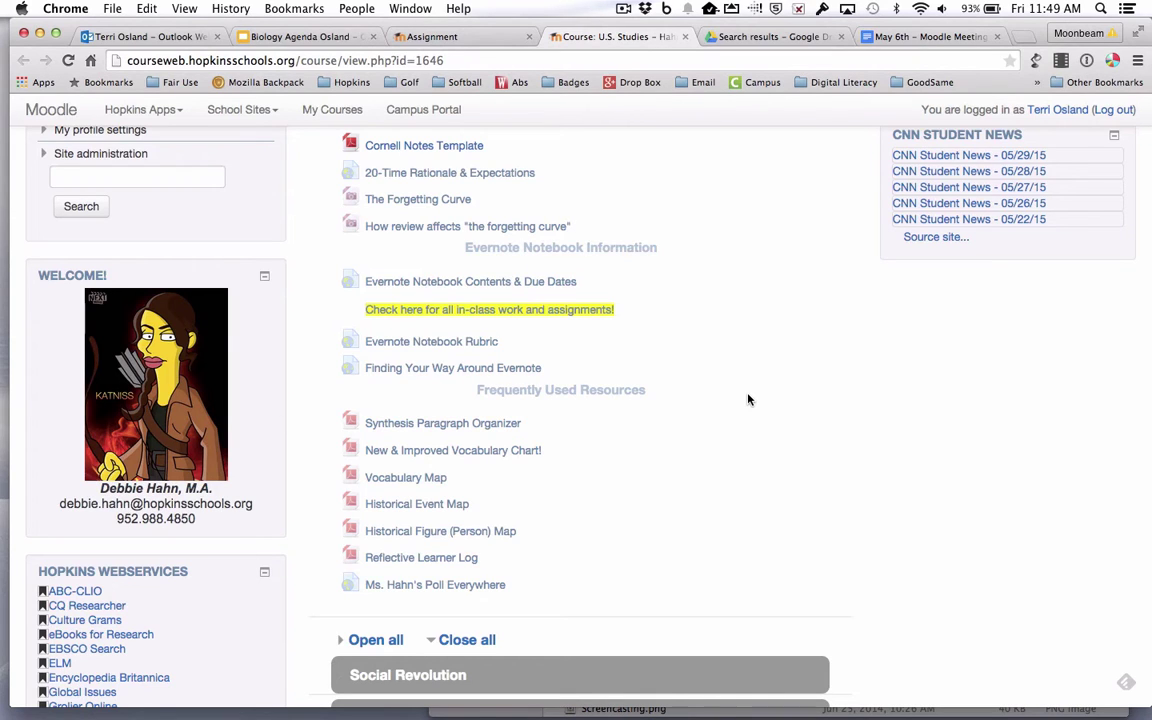
{"action": "scroll", "coordinate": [748, 400], "scroll_direction": "up", "scroll_amount": 1}
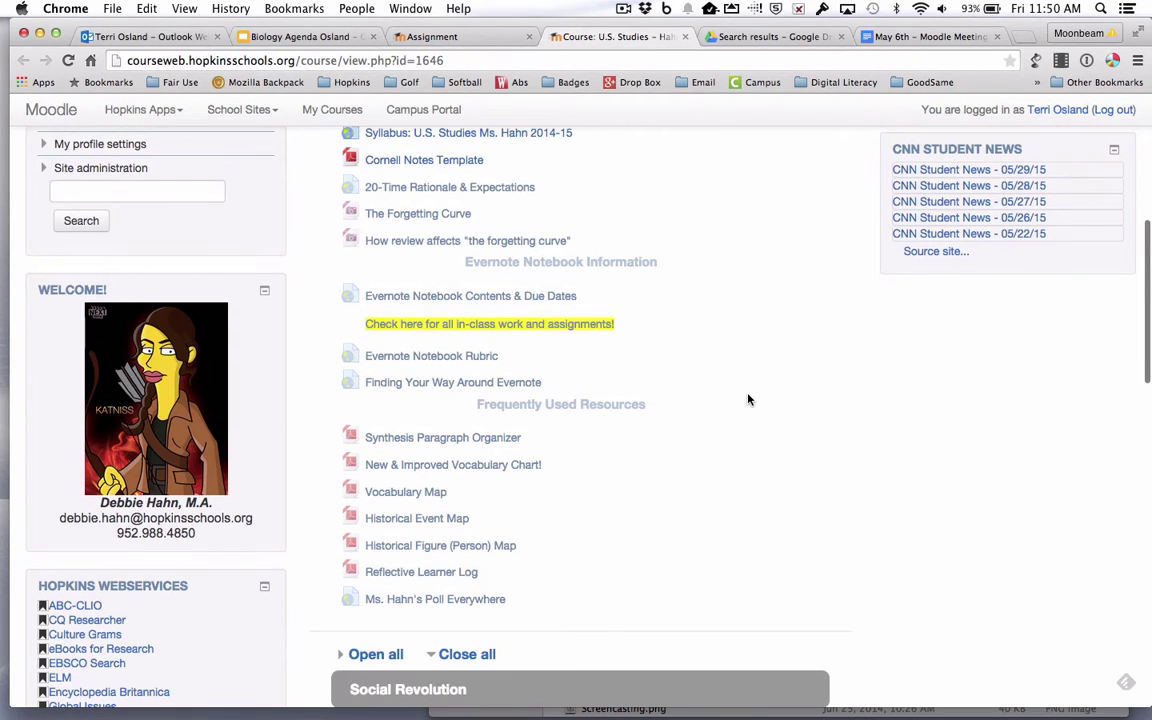
{"action": "scroll", "coordinate": [750, 399], "scroll_direction": "up", "scroll_amount": 10}
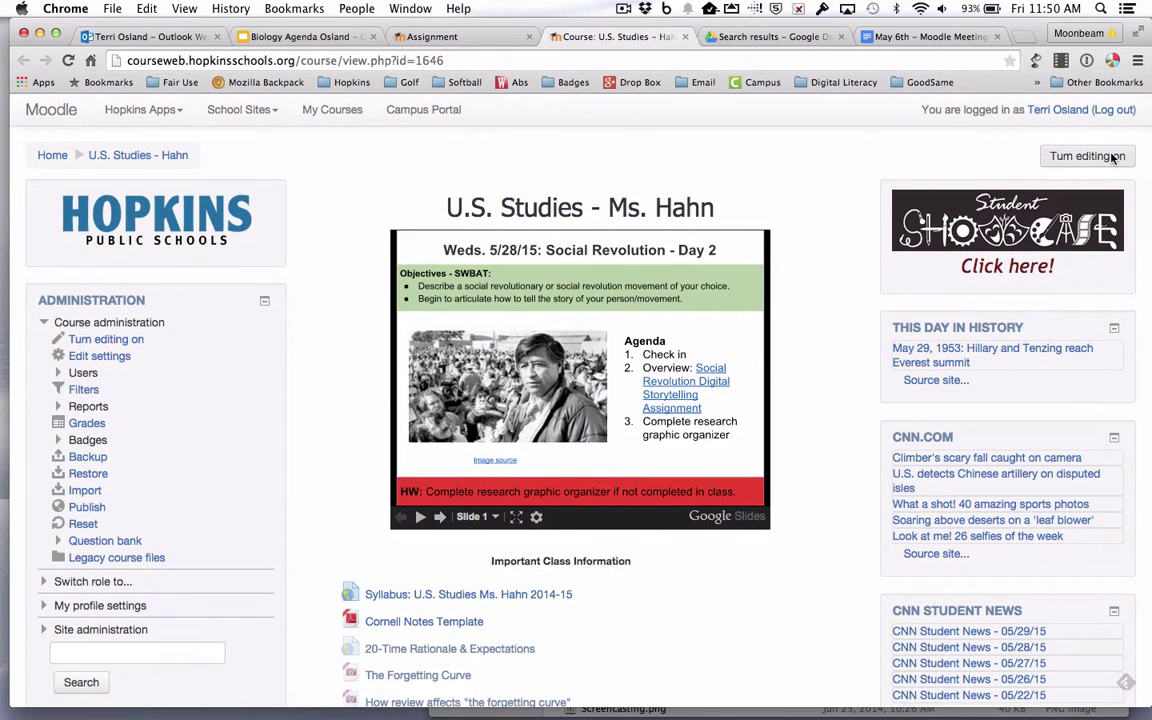
{"action": "left_click", "coordinate": [1110, 157]}
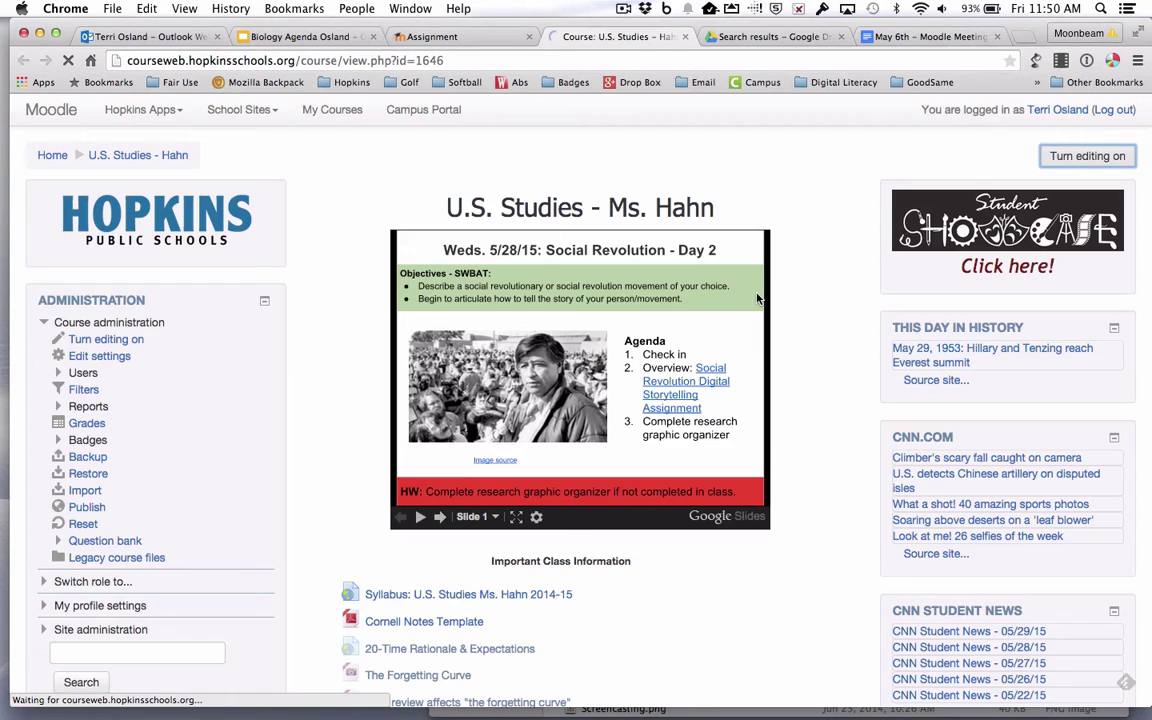
Add an HTML block from the Add a block menu at the bottom left
{"action": "scroll", "coordinate": [472, 341], "scroll_direction": "down", "scroll_amount": 3}
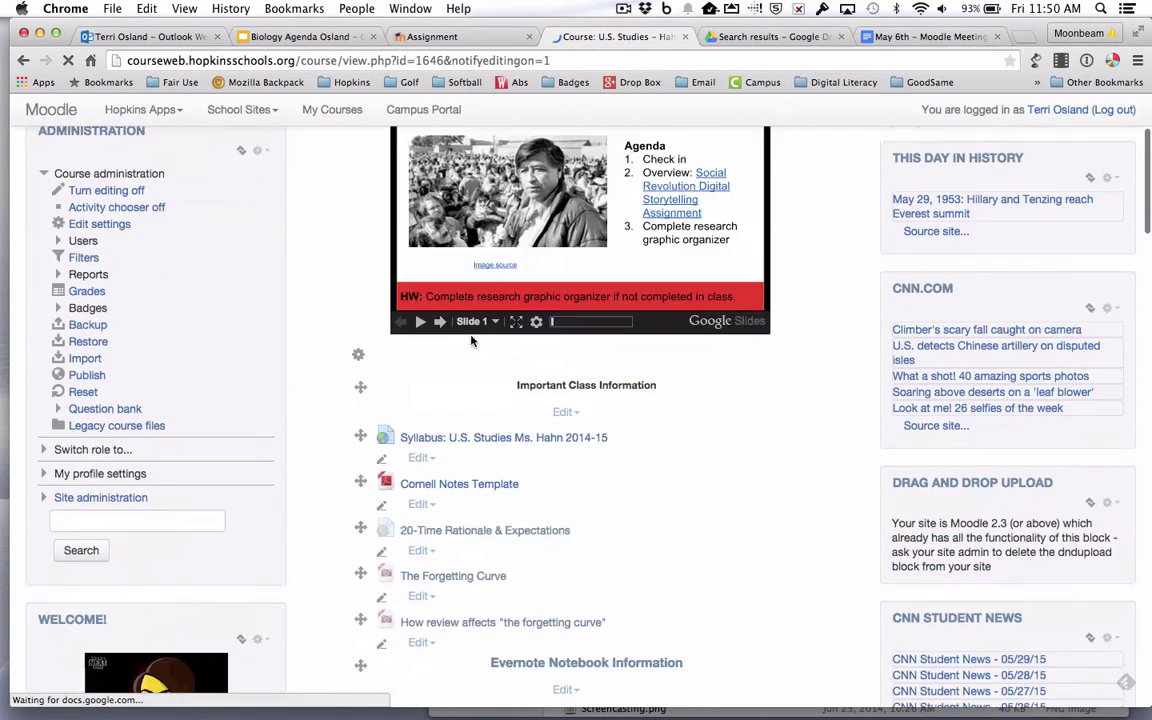
{"action": "scroll", "coordinate": [472, 341], "scroll_direction": "down", "scroll_amount": 15}
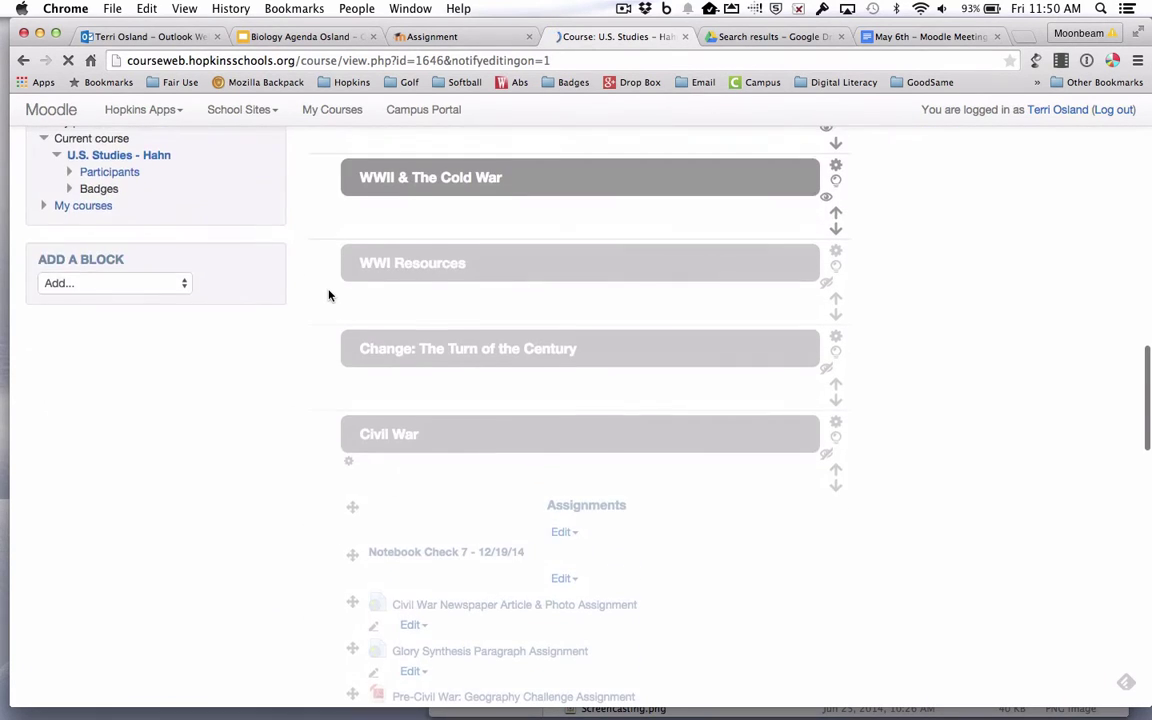
{"action": "left_click", "coordinate": [166, 406]}
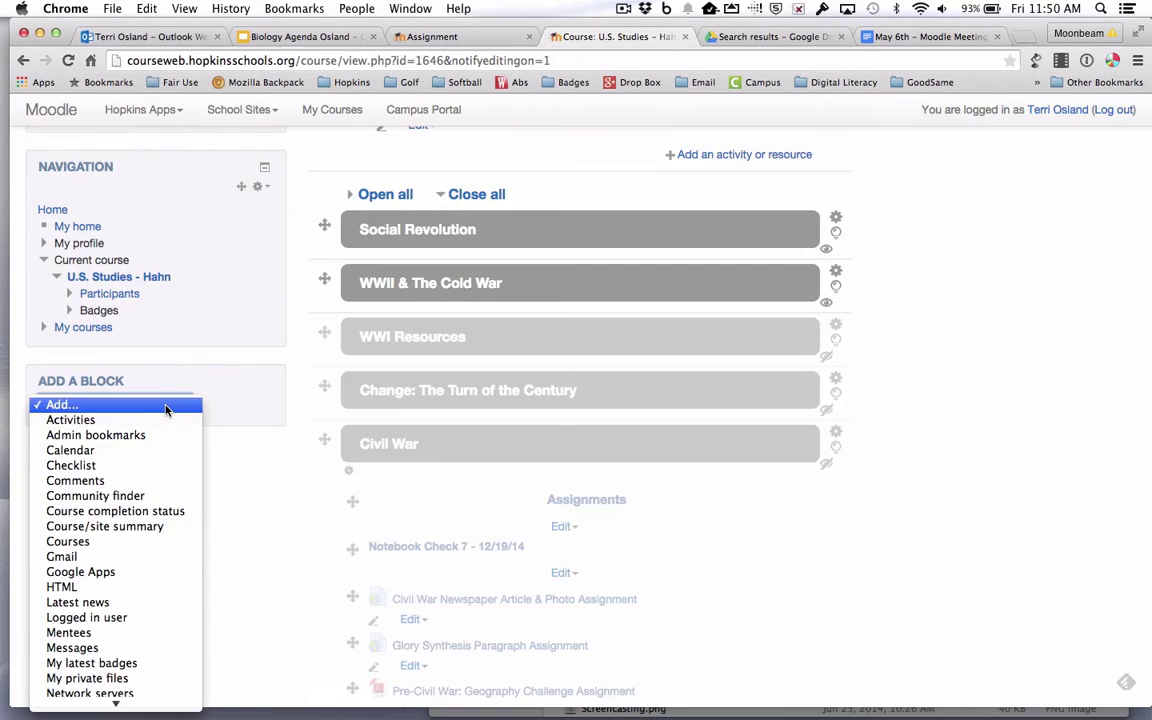
{"action": "left_click", "coordinate": [130, 588]}
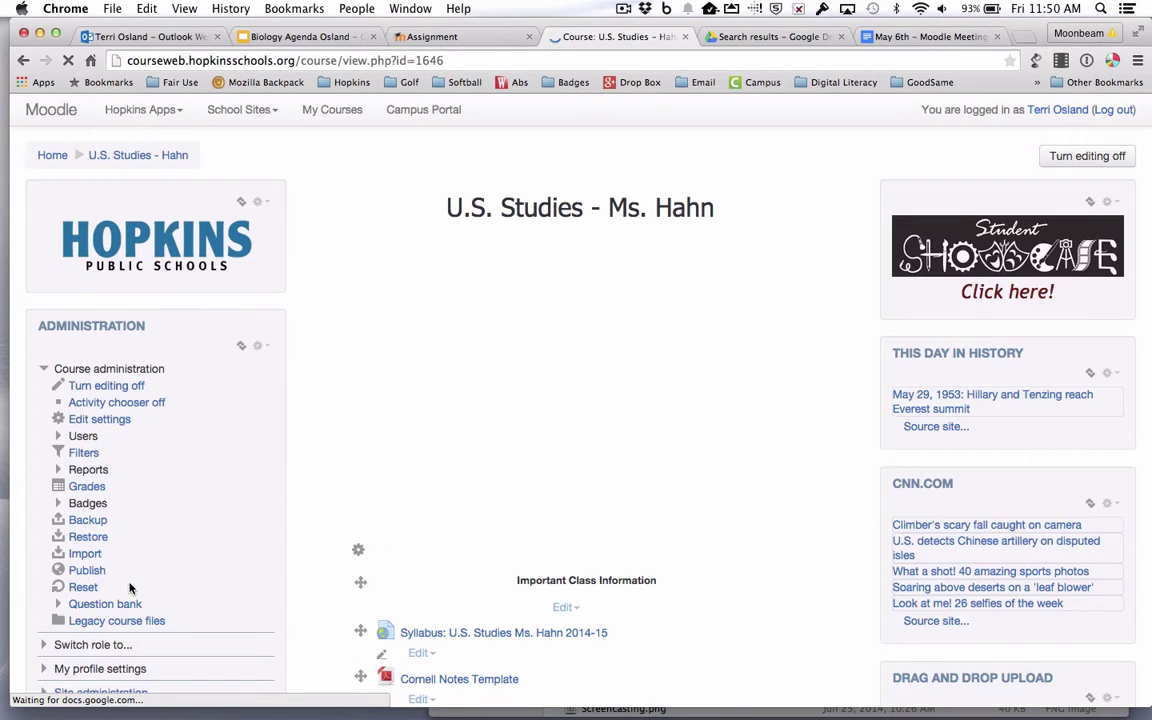
Drag the new HTML block partway up the left column
{"action": "scroll", "coordinate": [141, 503], "scroll_direction": "down", "scroll_amount": 10}
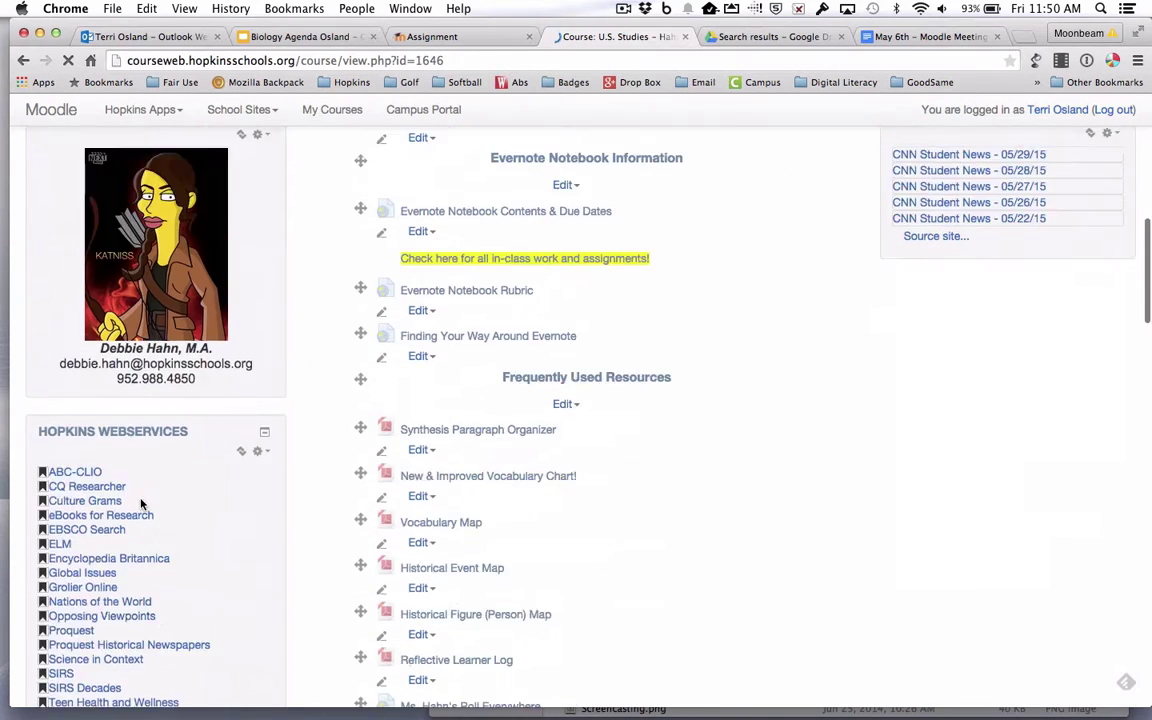
{"action": "scroll", "coordinate": [141, 503], "scroll_direction": "down", "scroll_amount": 10}
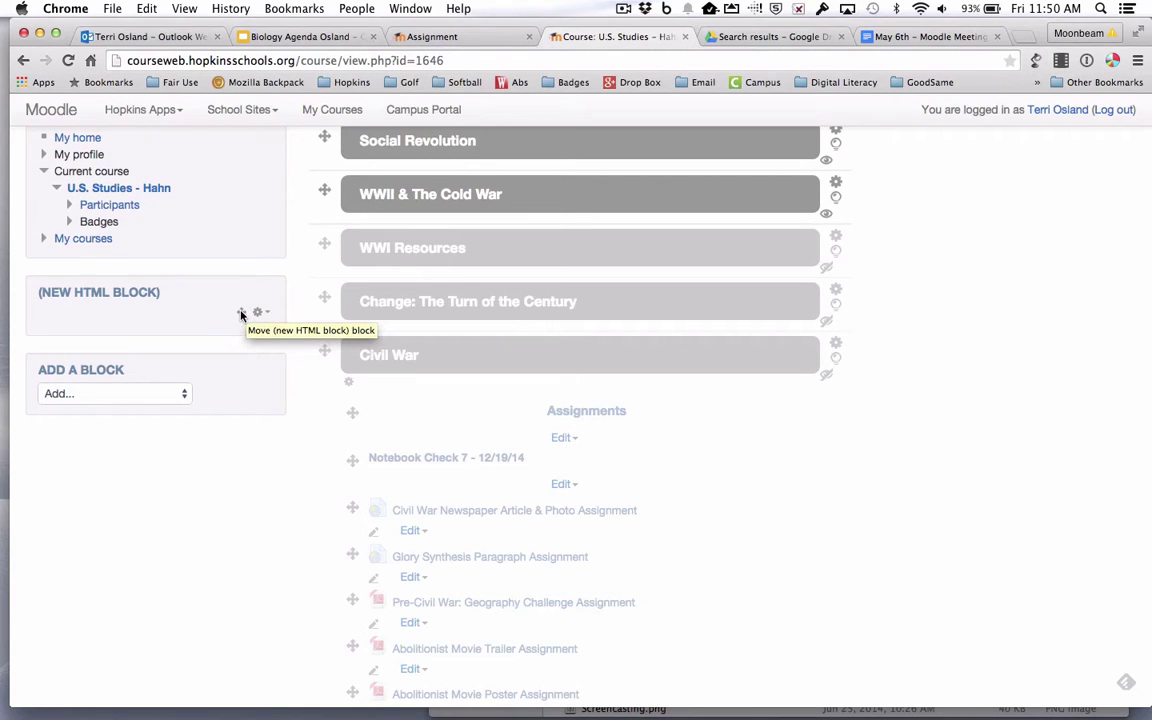
{"action": "left_click_drag", "start_coordinate": [240, 313], "coordinate": [242, 247]}
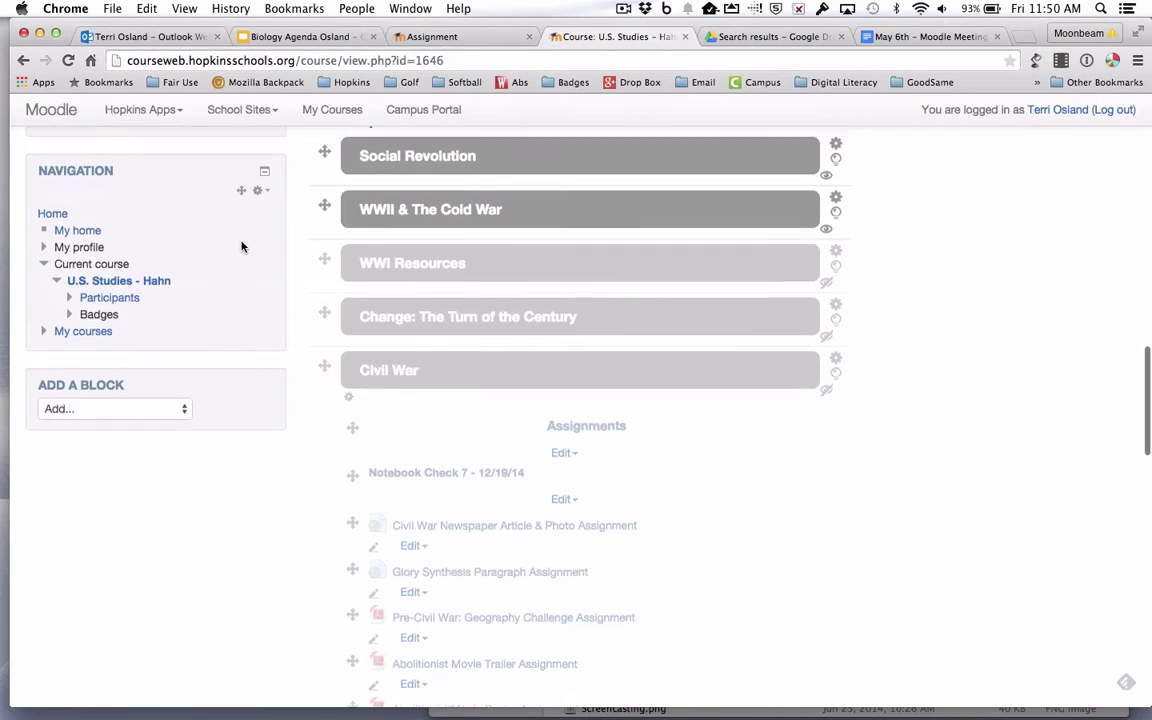
{"action": "scroll", "coordinate": [240, 247], "scroll_direction": "up", "scroll_amount": 5}
{"action": "scroll", "coordinate": [241, 247], "scroll_direction": "up", "scroll_amount": 5}
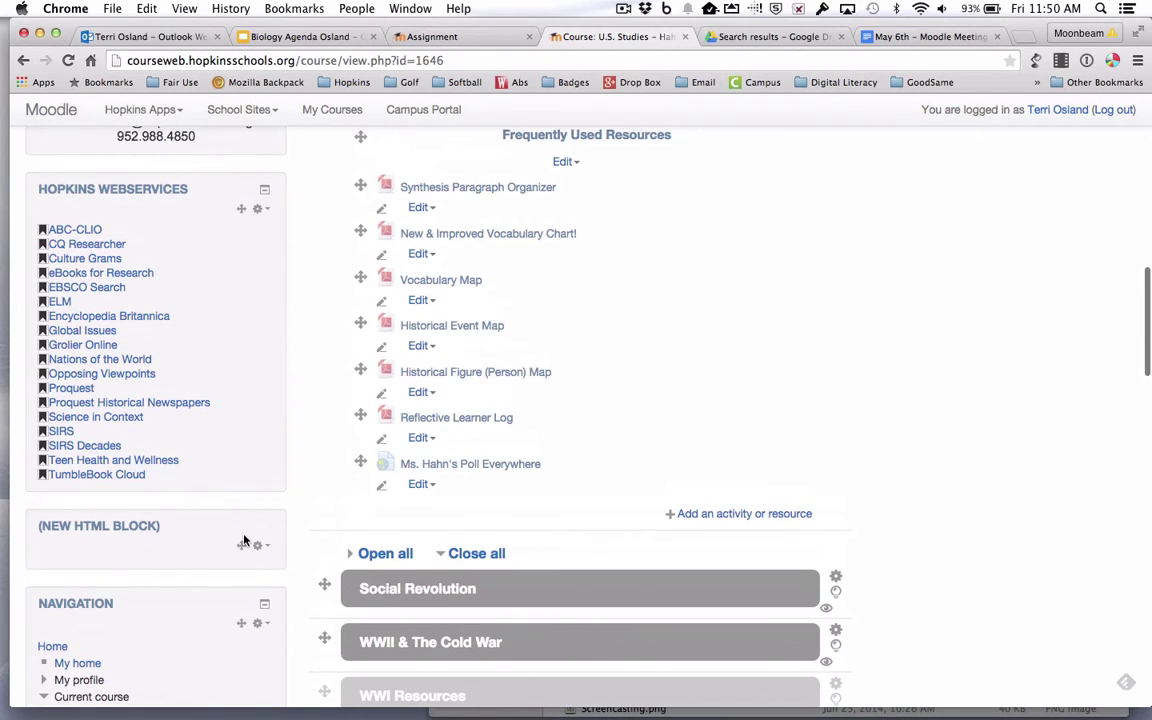
{"action": "left_click_drag", "start_coordinate": [240, 546], "coordinate": [243, 210]}
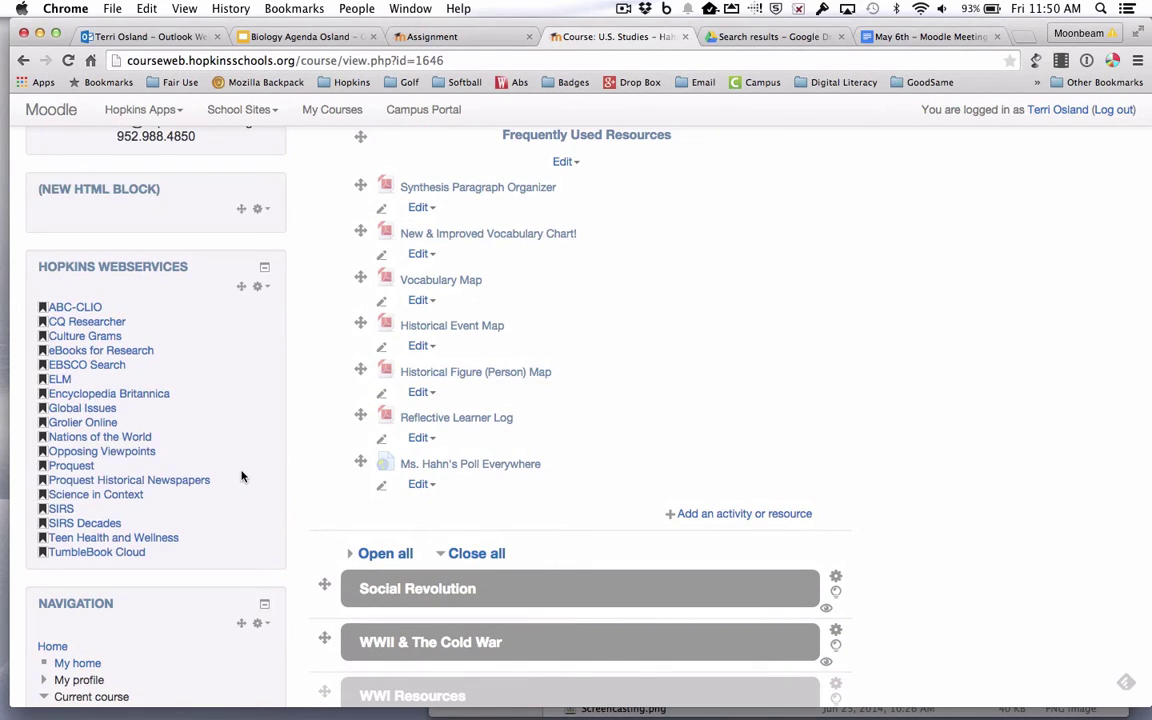
Keep moving the HTML block up and drop it above the Hopkins logo block
{"action": "scroll", "coordinate": [241, 475], "scroll_direction": "up", "scroll_amount": 5}
{"action": "left_click_drag", "start_coordinate": [243, 472], "coordinate": [244, 393]}
{"action": "scroll", "coordinate": [244, 393], "scroll_direction": "up", "scroll_amount": 5}
{"action": "left_click_drag", "start_coordinate": [241, 694], "coordinate": [242, 532]}
{"action": "scroll", "coordinate": [242, 625], "scroll_direction": "up", "scroll_amount": 5}
{"action": "scroll", "coordinate": [240, 532], "scroll_direction": "up", "scroll_amount": 4}
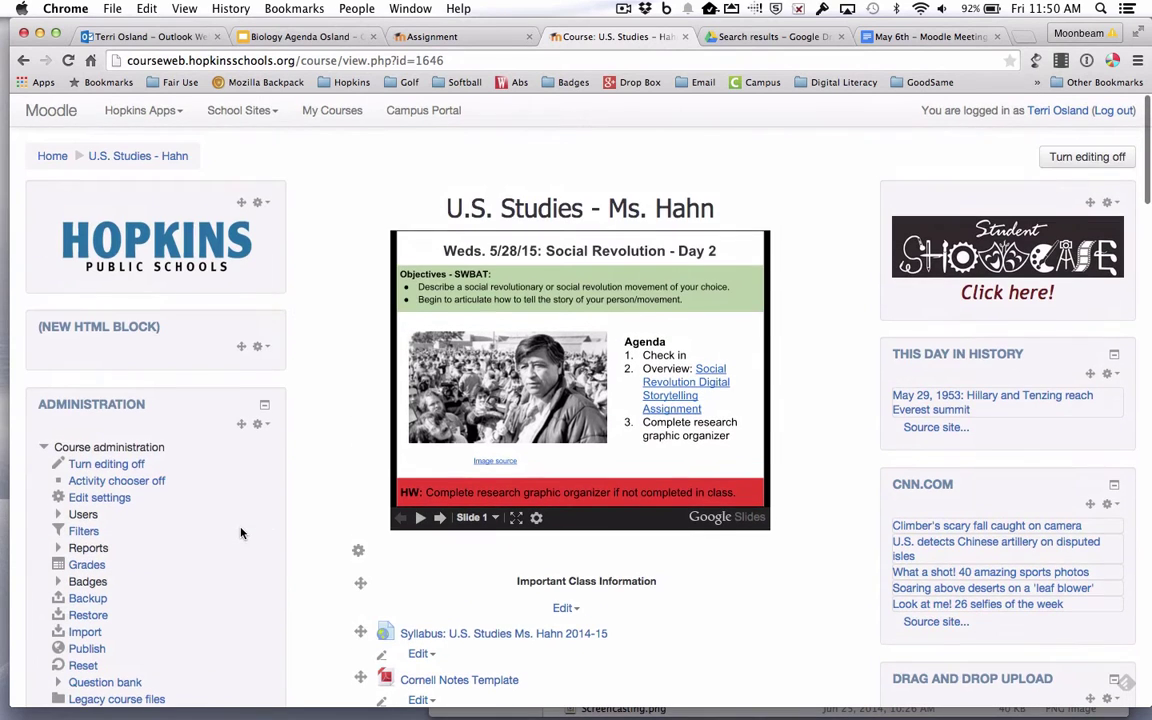
{"action": "left_click_drag", "start_coordinate": [243, 352], "coordinate": [244, 257]}
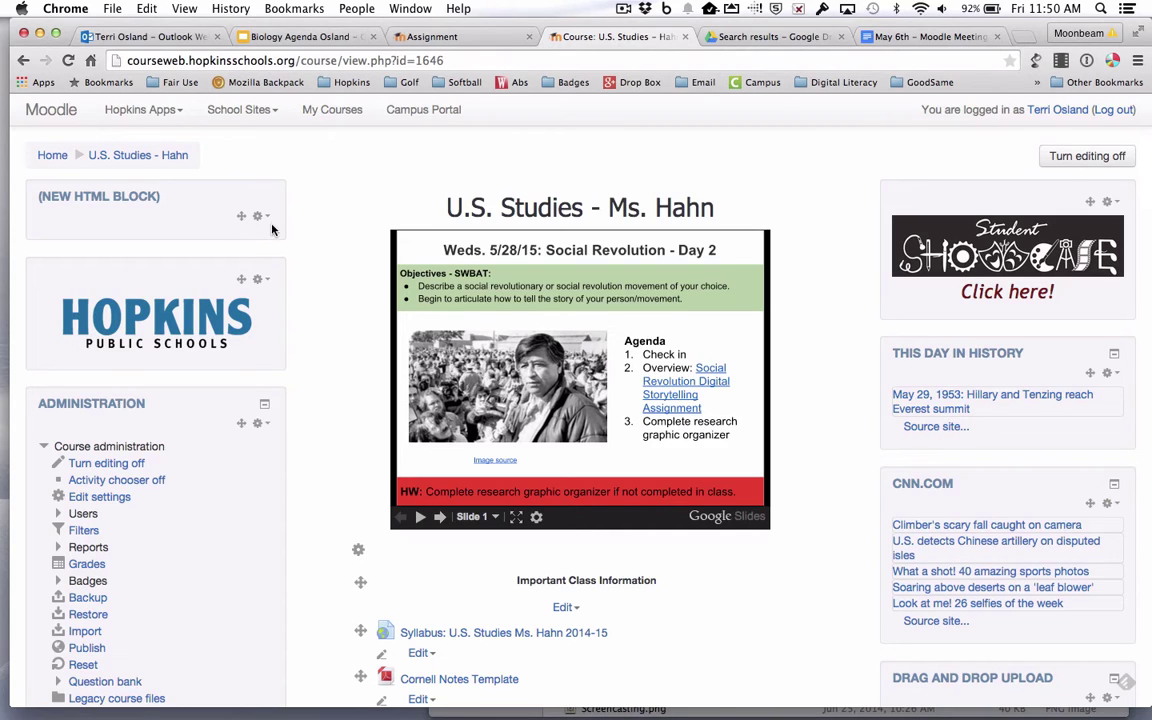
Configure the block with title 'Teacher Contact' and switch its empty content to HTML source view
{"action": "left_click", "coordinate": [257, 216]}
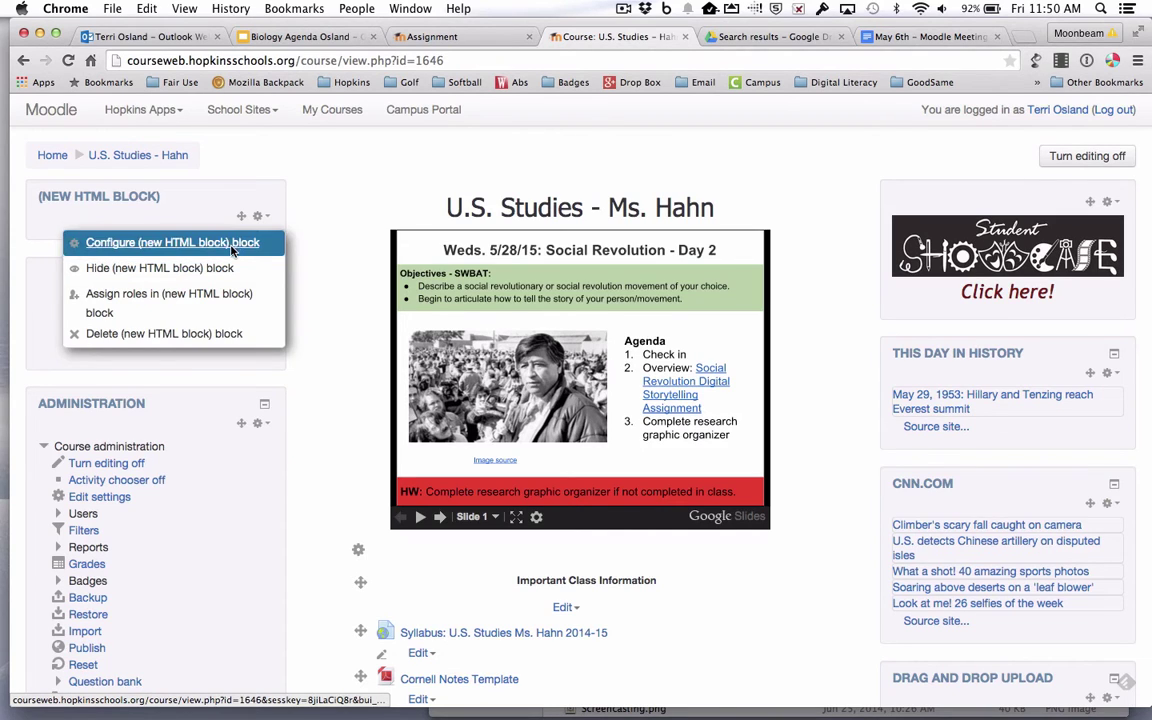
{"action": "left_click", "coordinate": [232, 248]}
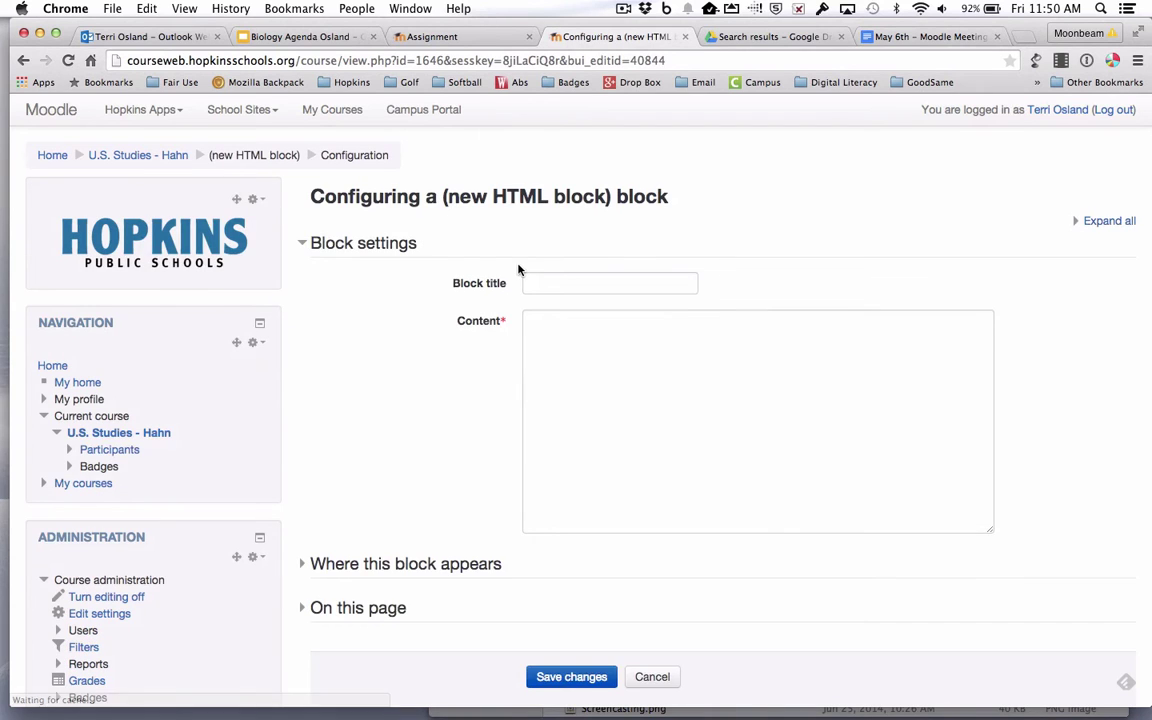
{"action": "left_click", "coordinate": [549, 287]}
{"action": "type", "text": "Tea"}
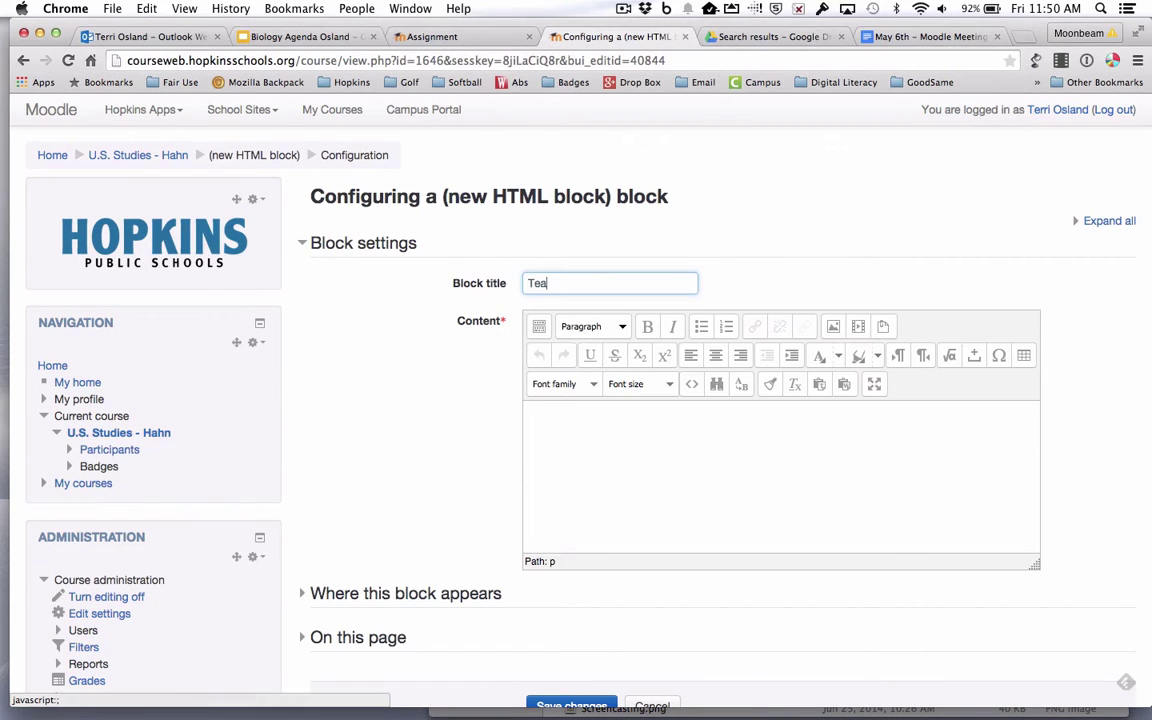
{"action": "type", "text": "cher Contact"}
{"action": "left_click", "coordinate": [595, 465]}
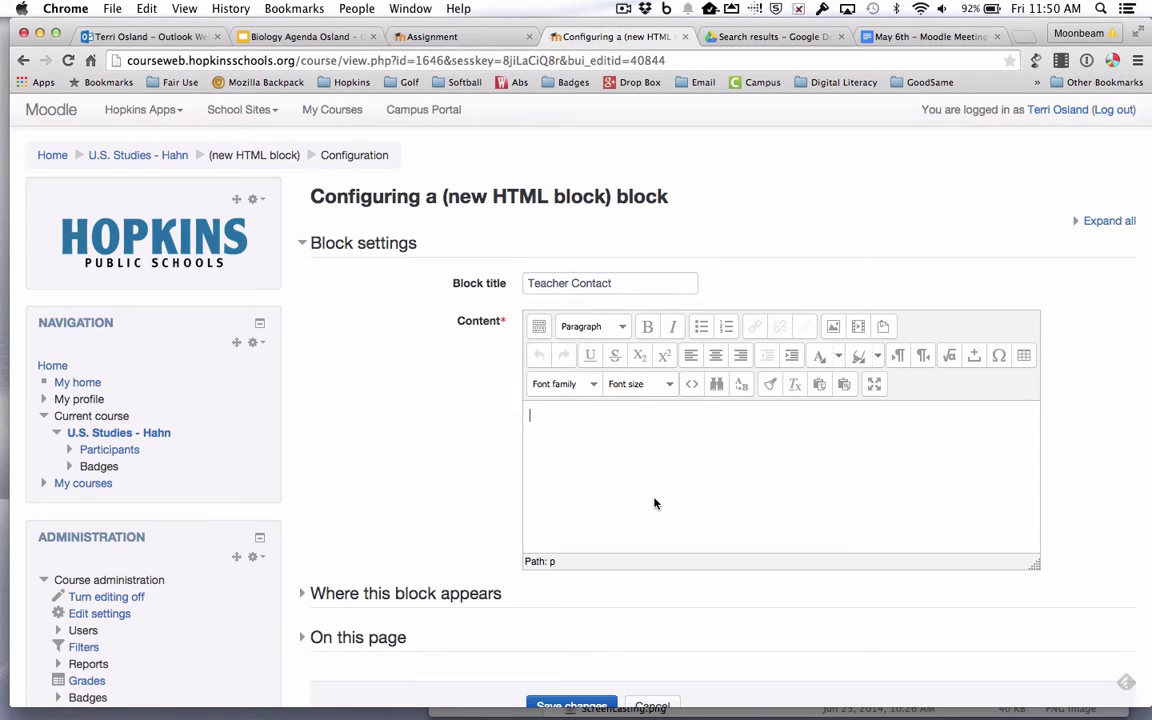
{"action": "left_click", "coordinate": [690, 386]}
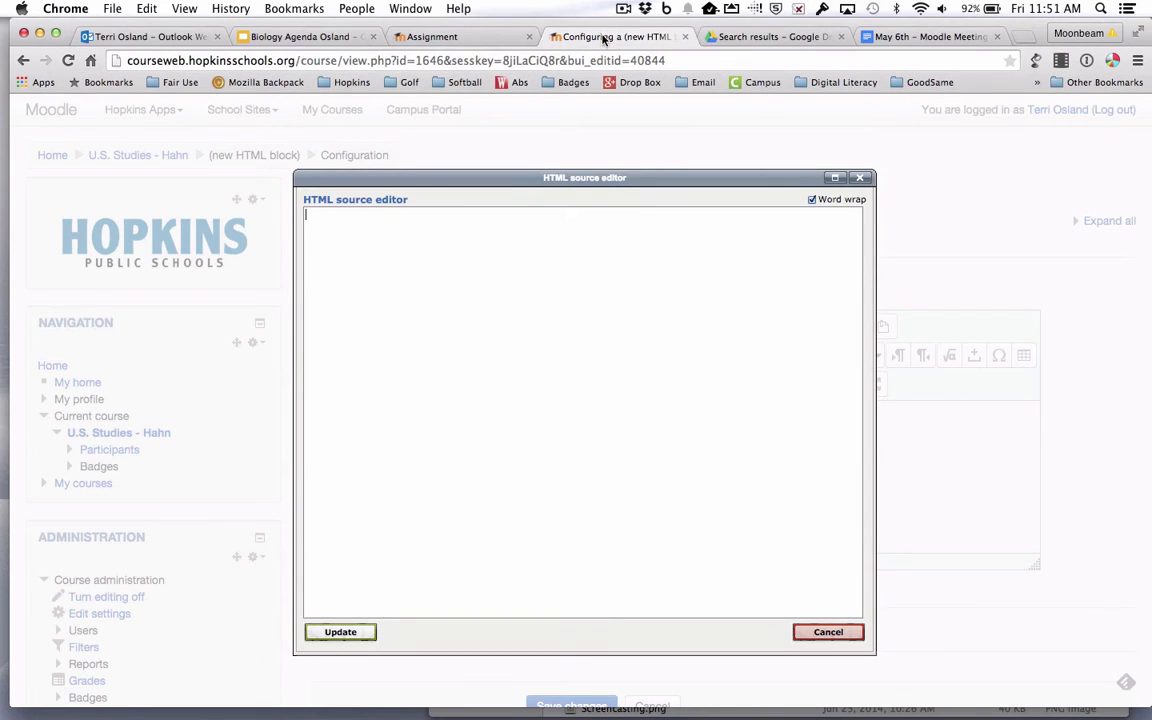
On the Contact Block page, select the sample HTML from the photo line through </table>
{"action": "left_click", "coordinate": [482, 38]}
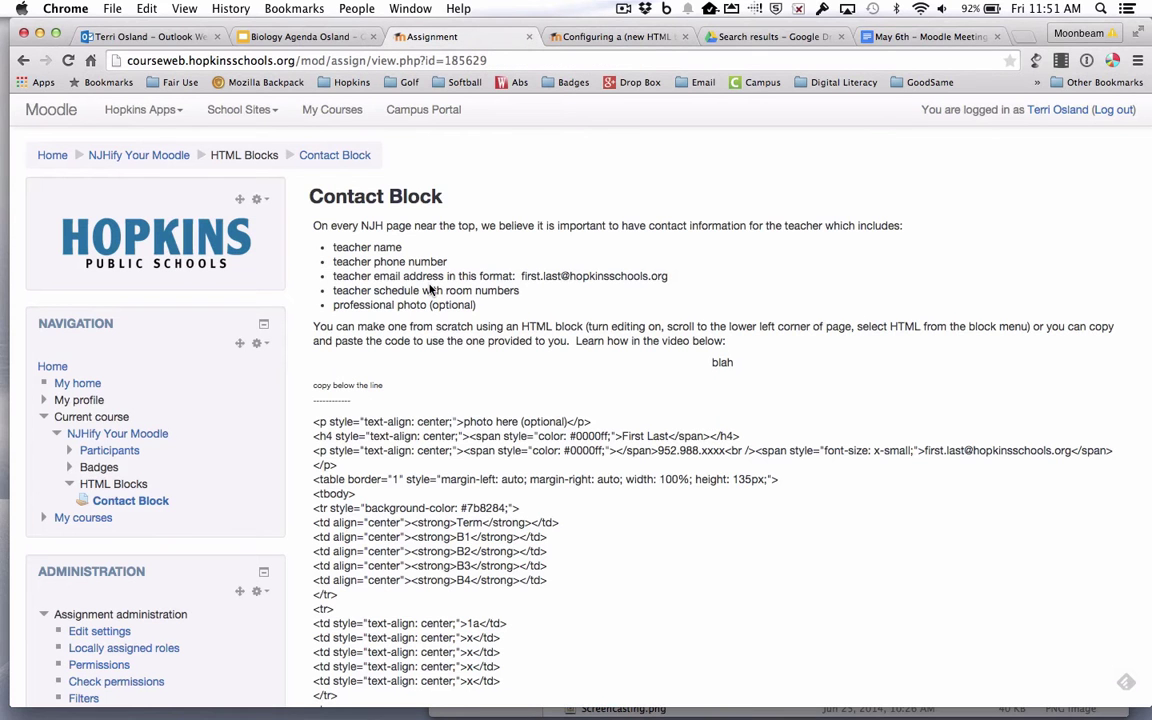
{"action": "scroll", "coordinate": [432, 290], "scroll_direction": "down", "scroll_amount": 2}
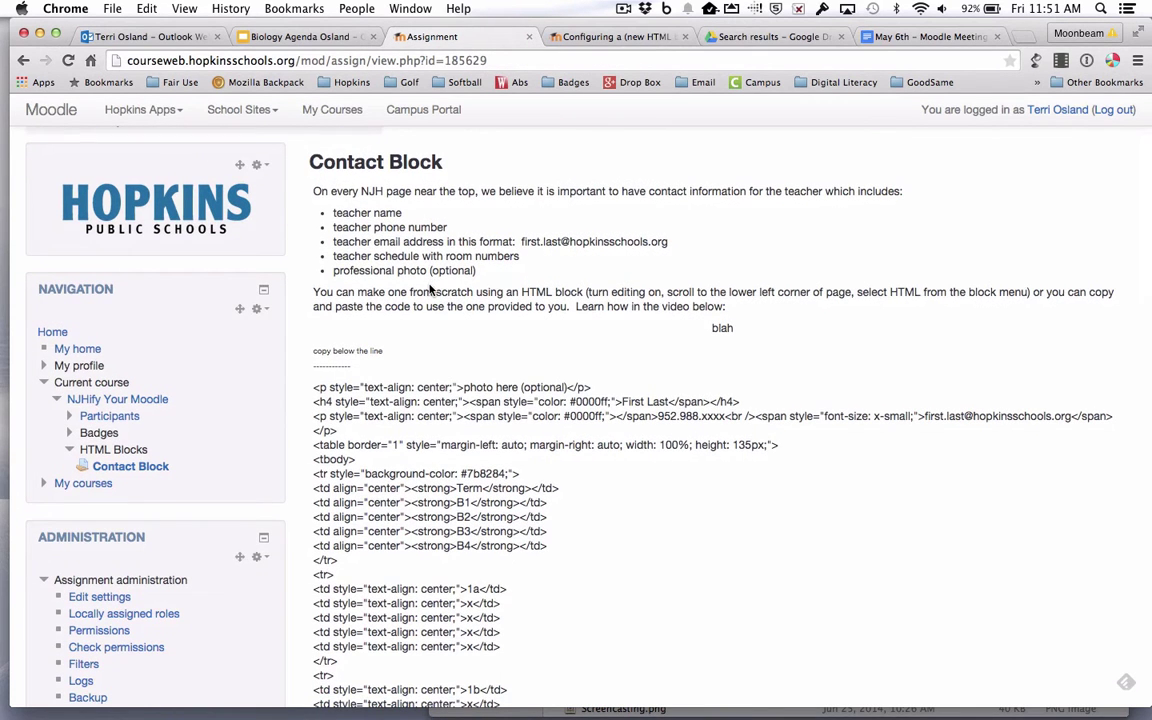
{"action": "scroll", "coordinate": [432, 290], "scroll_direction": "down", "scroll_amount": 10}
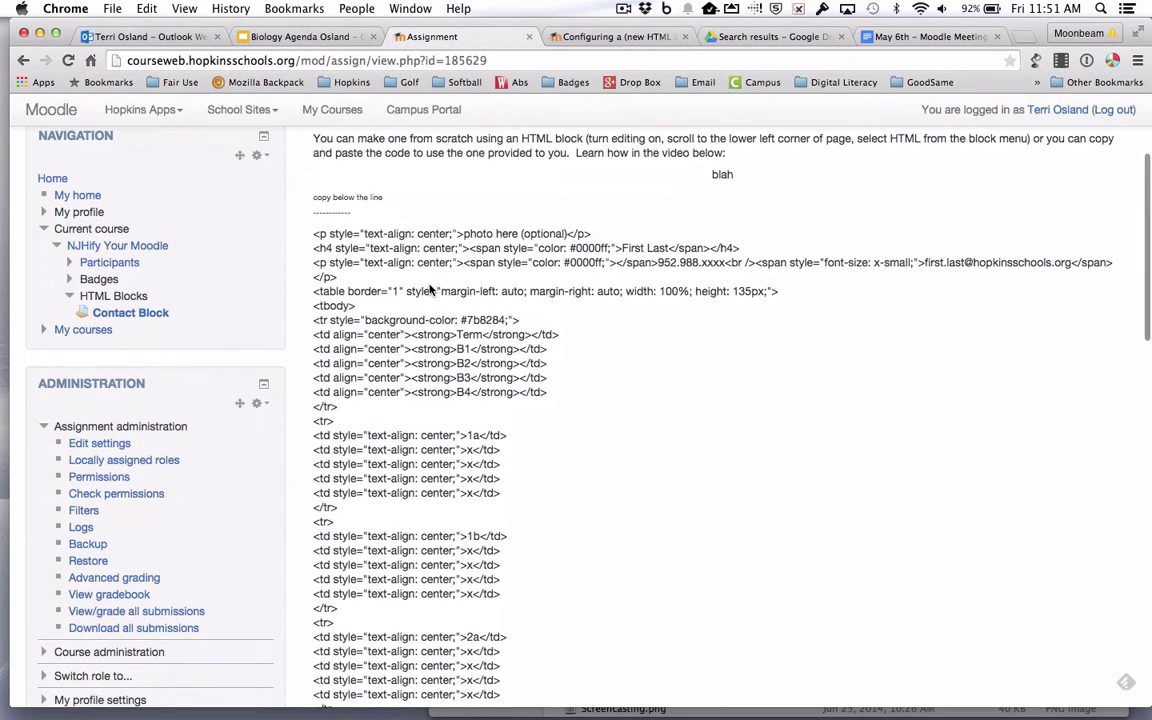
{"action": "scroll", "coordinate": [432, 290], "scroll_direction": "down", "scroll_amount": 10}
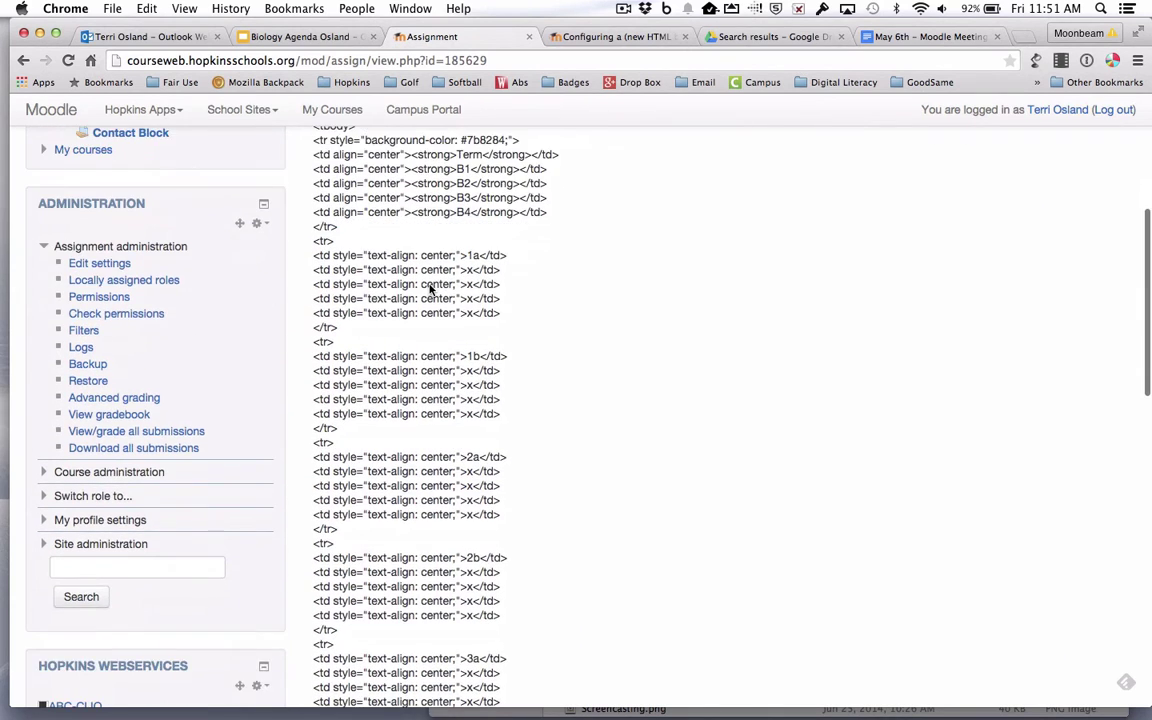
{"action": "scroll", "coordinate": [432, 290], "scroll_direction": "down", "scroll_amount": 15}
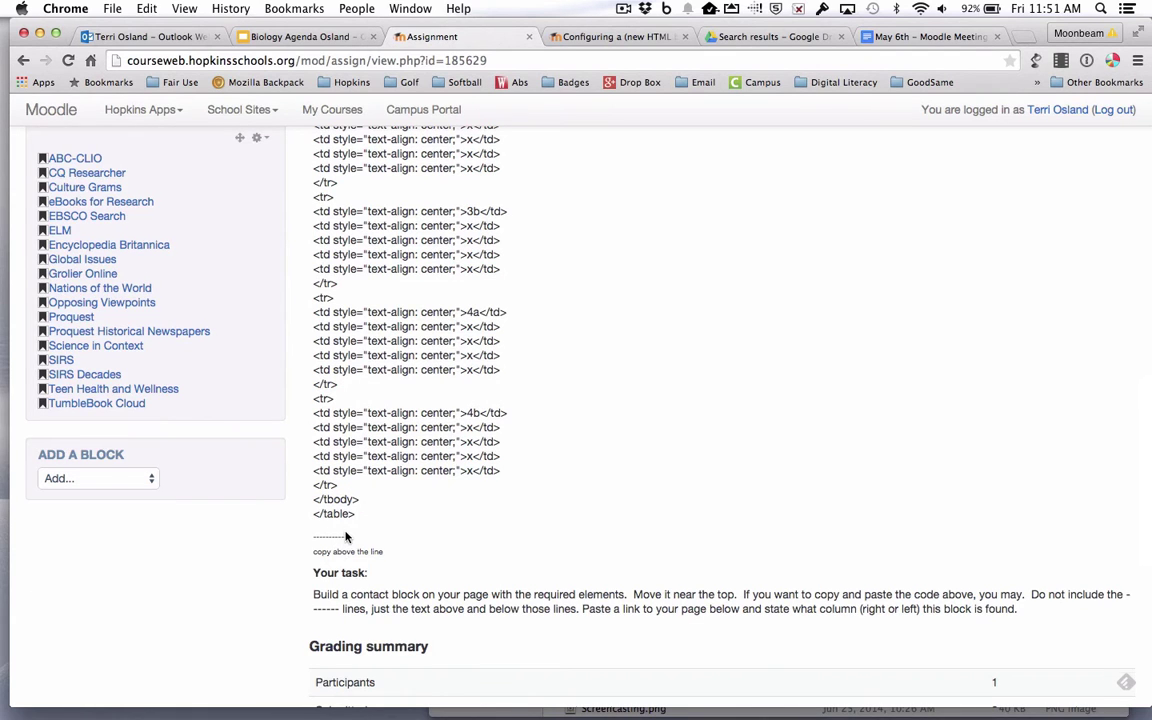
{"action": "scroll", "coordinate": [346, 537], "scroll_direction": "up", "scroll_amount": 20}
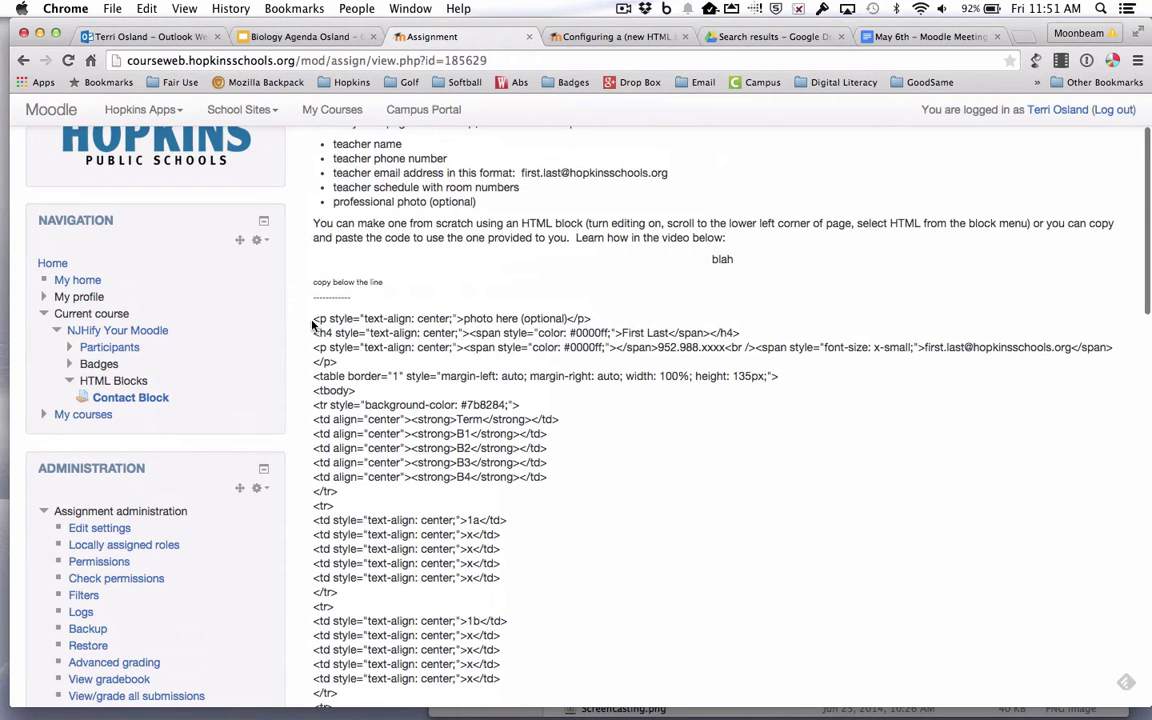
{"action": "left_click_drag", "start_coordinate": [313, 323], "coordinate": [305, 463]}
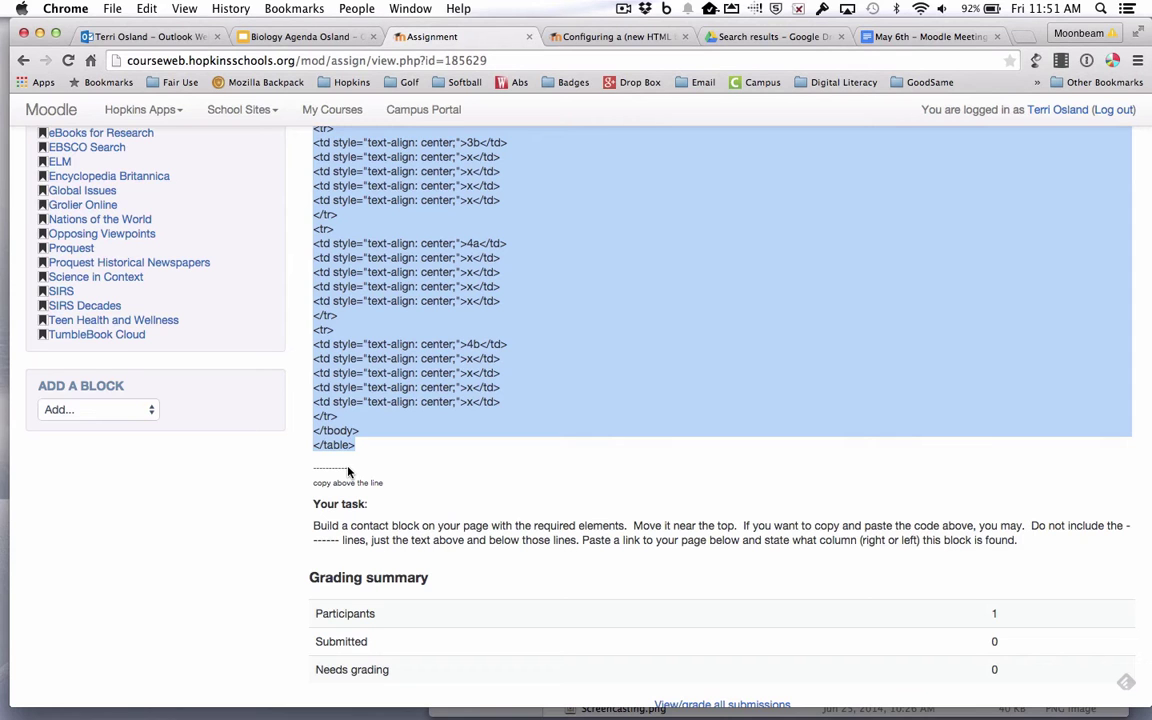
{"action": "scroll", "coordinate": [348, 471], "scroll_direction": "up", "scroll_amount": 15}
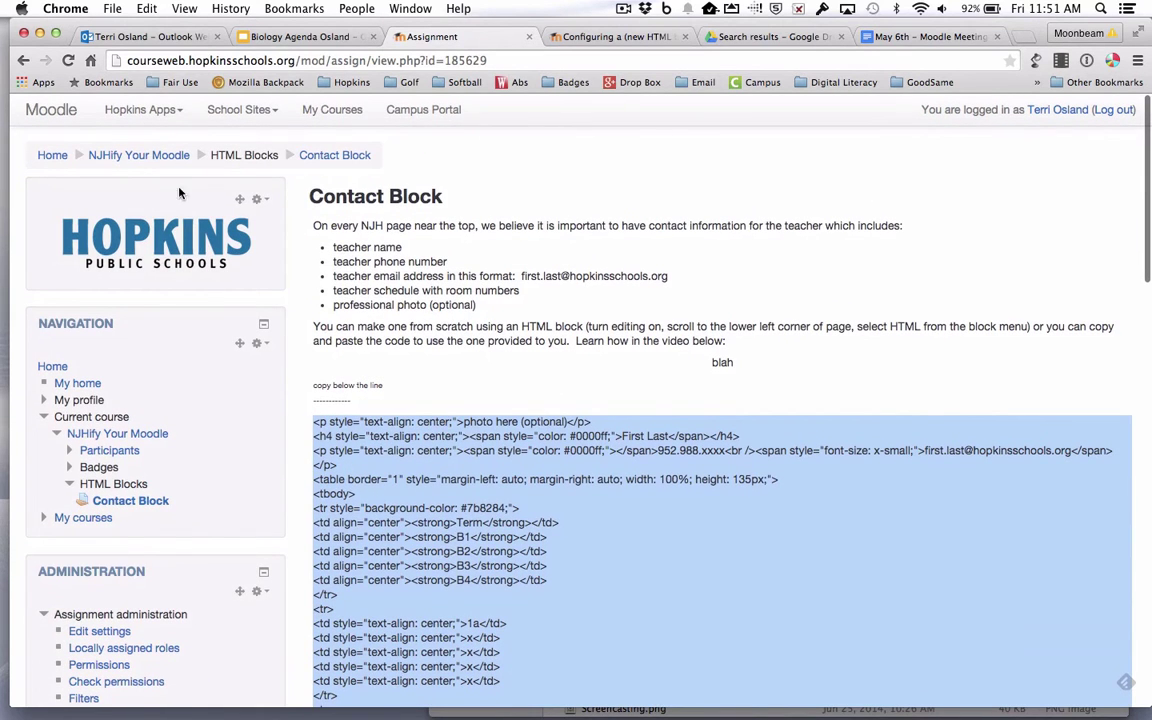
View the NJHify Your Moodle sample contact block, then return to the HTML block's configuration tab
{"action": "left_click", "coordinate": [138, 155]}
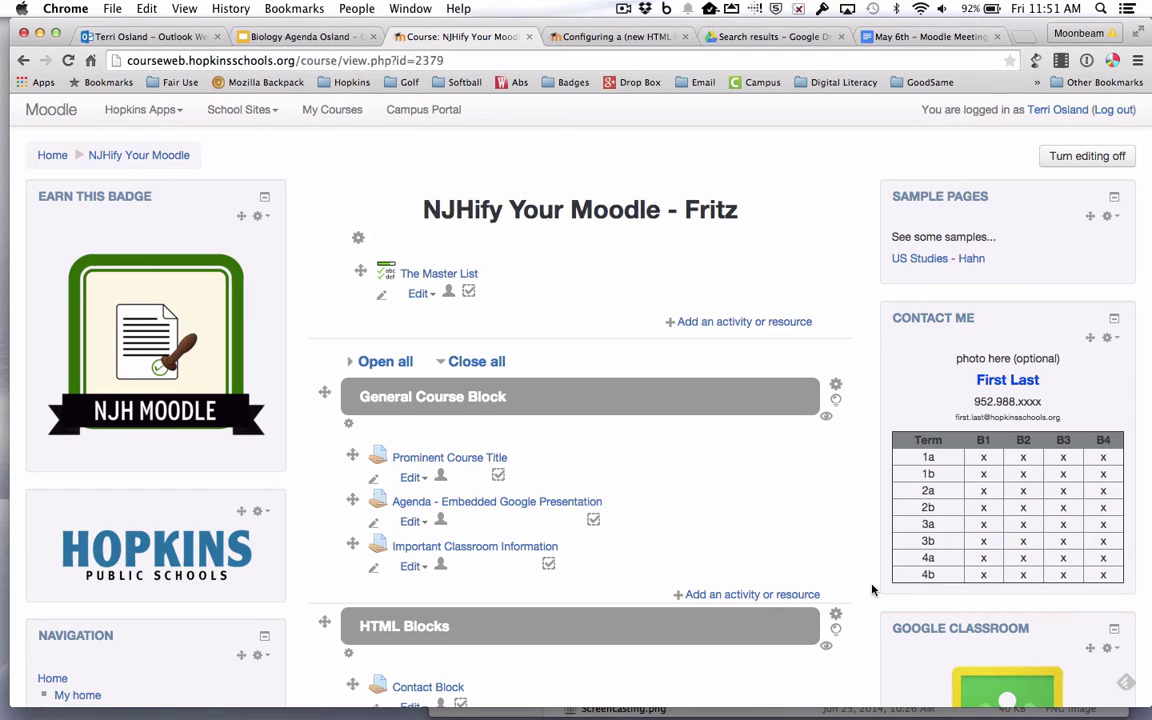
{"action": "left_click", "coordinate": [612, 38]}
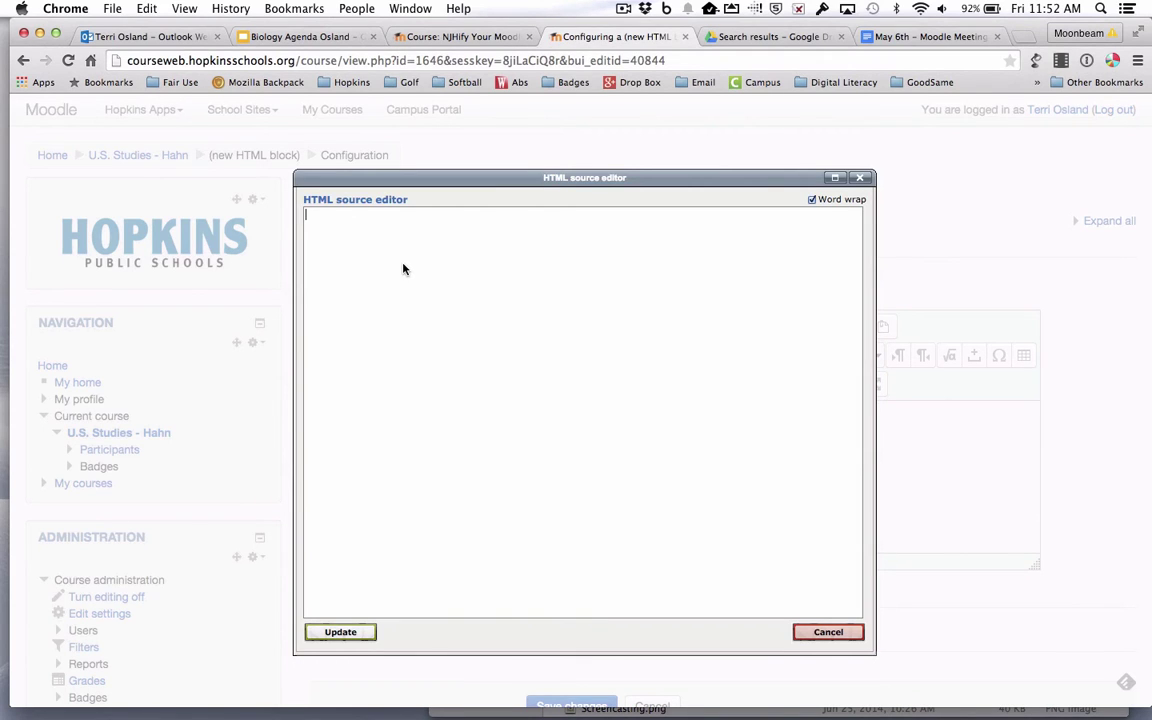
Paste the copied contact code into the HTML source and apply it to the block content
{"action": "key", "text": "super+v"}
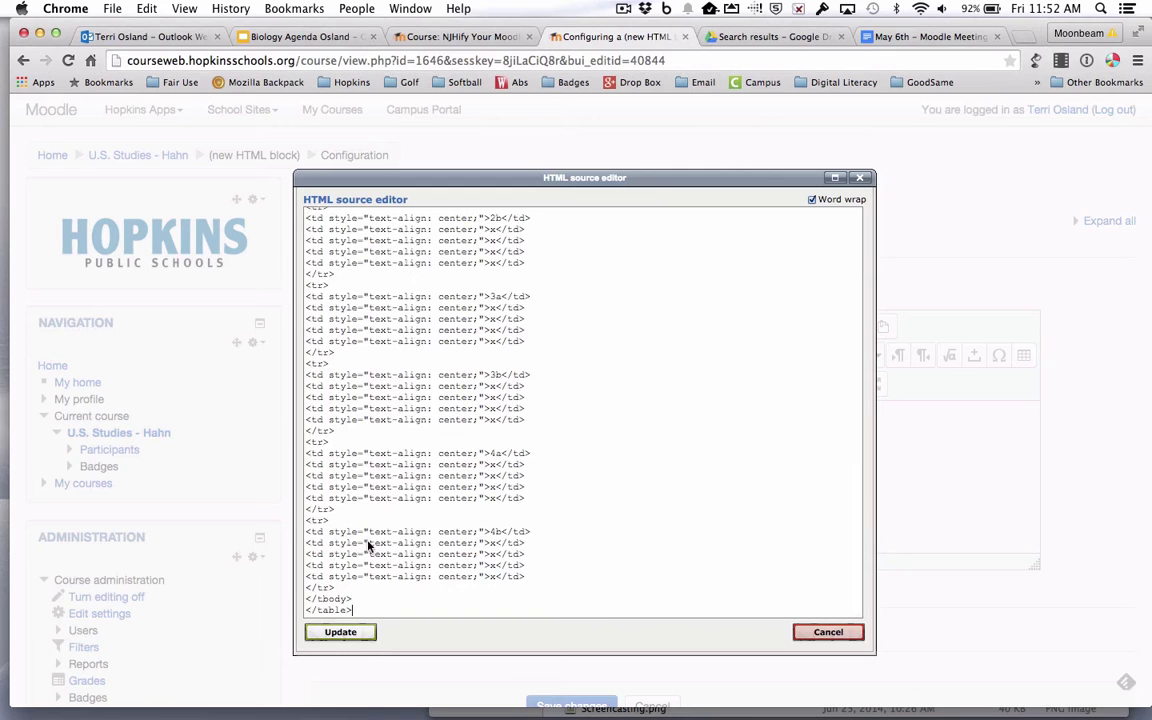
{"action": "left_click", "coordinate": [340, 632]}
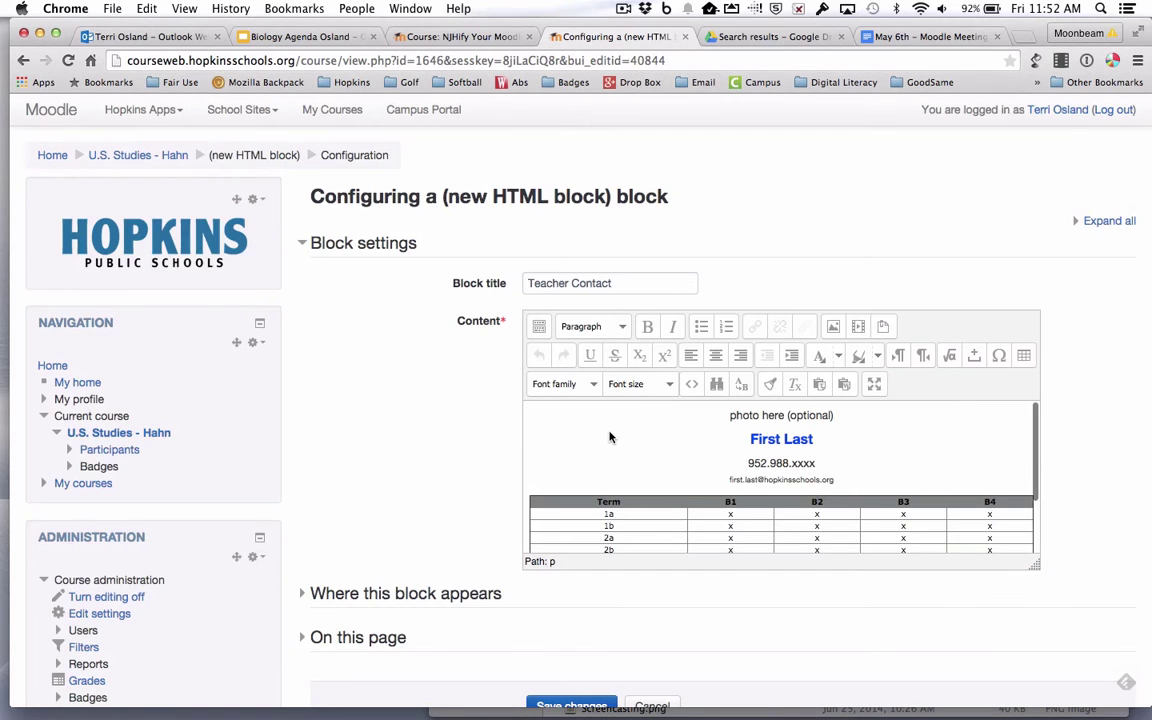
{"action": "scroll", "coordinate": [610, 437], "scroll_direction": "down", "scroll_amount": 2}
{"action": "scroll", "coordinate": [610, 437], "scroll_direction": "up", "scroll_amount": 3}
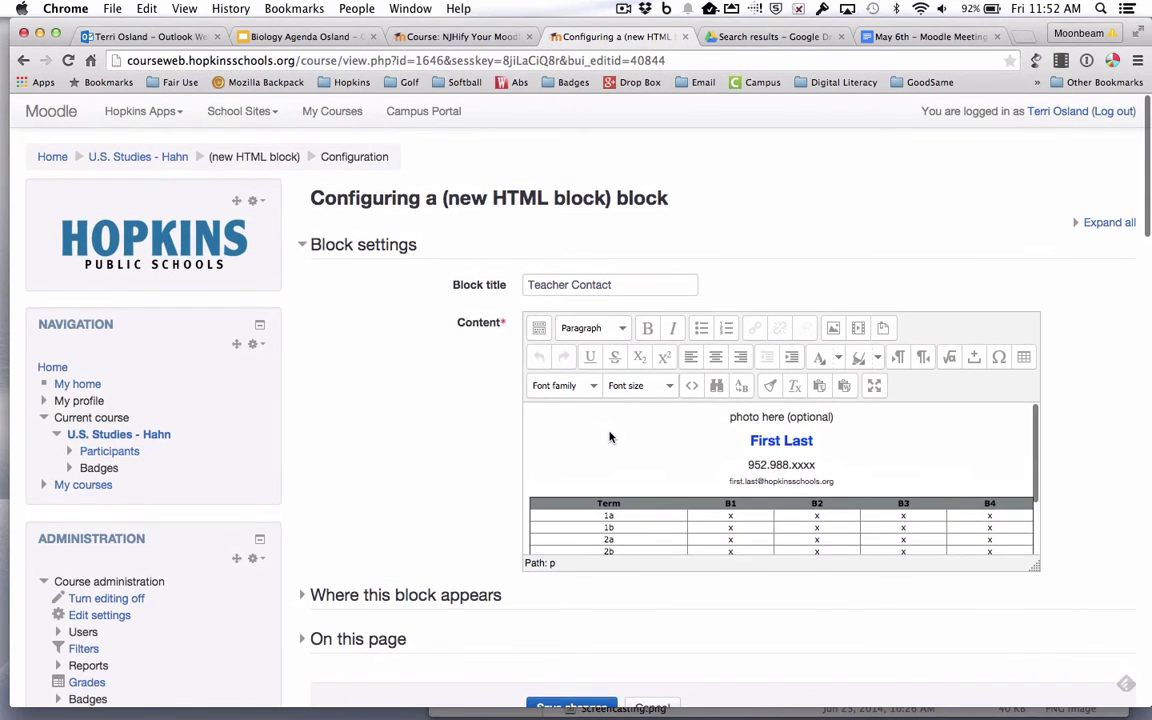
{"action": "scroll", "coordinate": [610, 437], "scroll_direction": "down", "scroll_amount": 1}
{"action": "scroll", "coordinate": [610, 437], "scroll_direction": "down", "scroll_amount": 1}
{"action": "scroll", "coordinate": [610, 437], "scroll_direction": "up", "scroll_amount": 3}
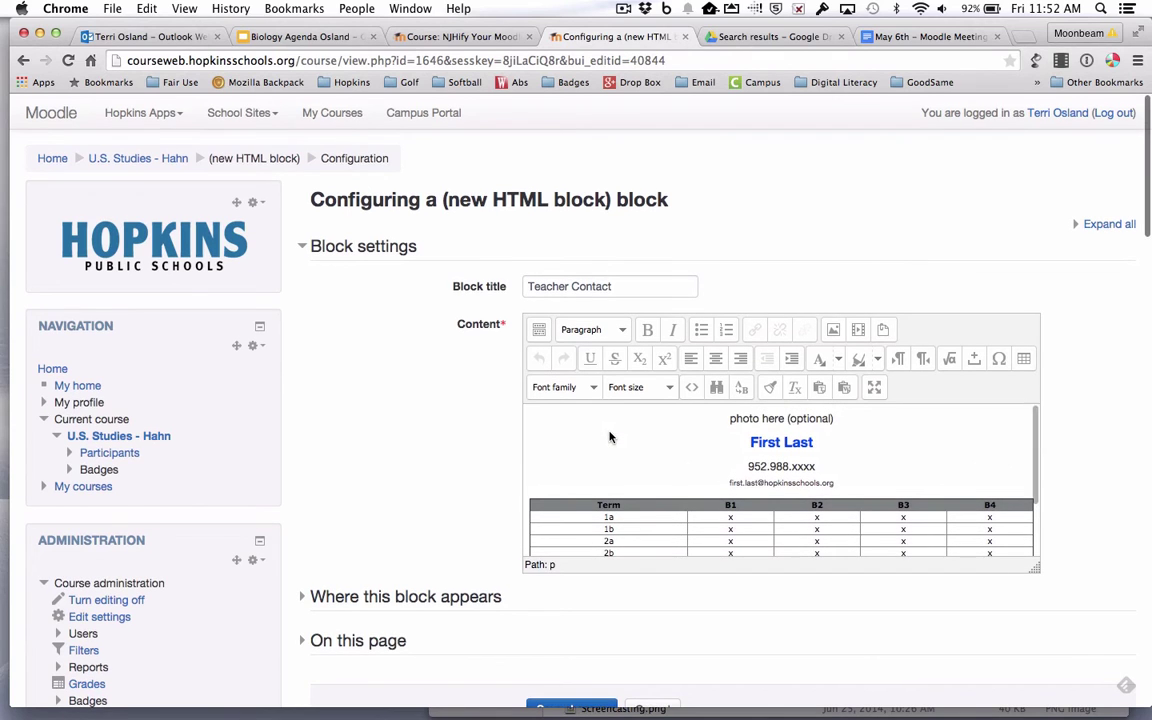
{"action": "scroll", "coordinate": [610, 437], "scroll_direction": "down", "scroll_amount": 1}
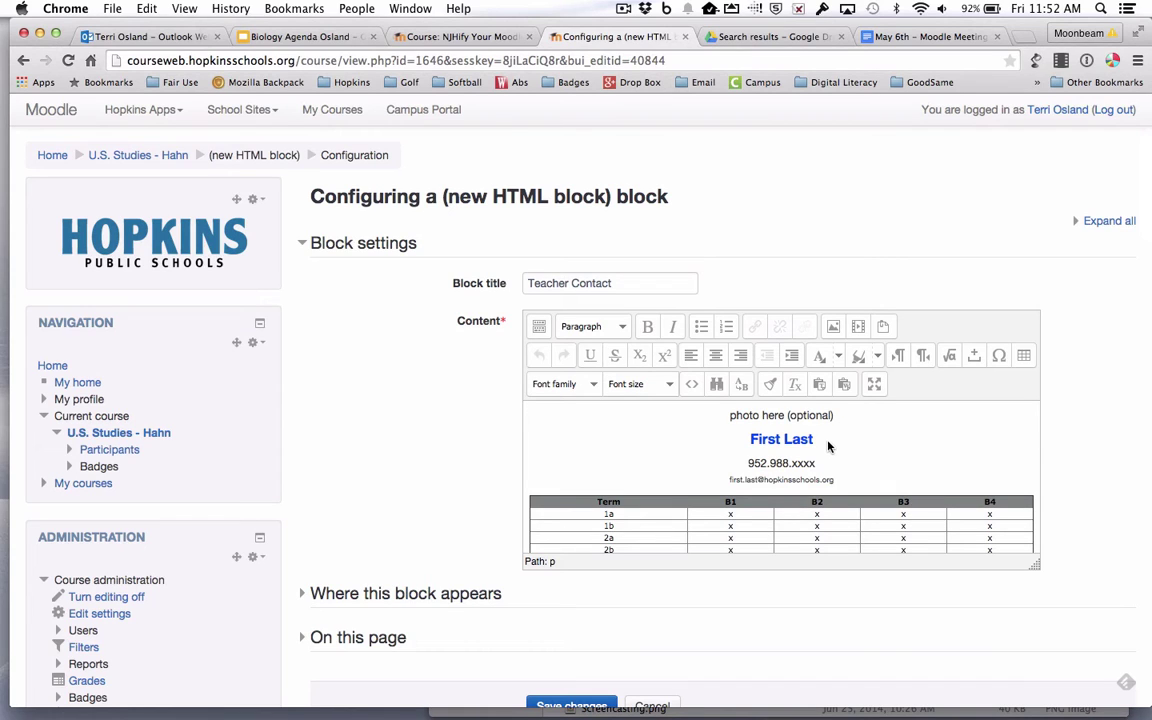
Replace 'First Last' with the teacher's name and finish the phone number with their digits
{"action": "left_click_drag", "start_coordinate": [825, 445], "coordinate": [740, 443]}
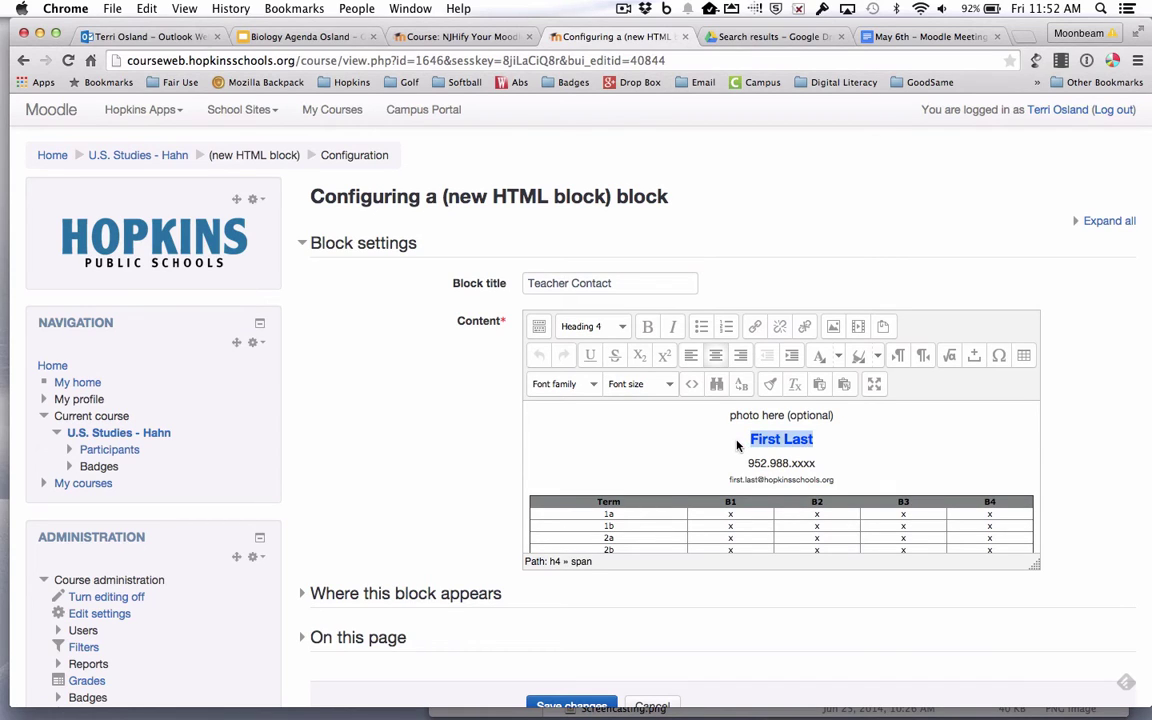
{"action": "key", "text": "Down"}
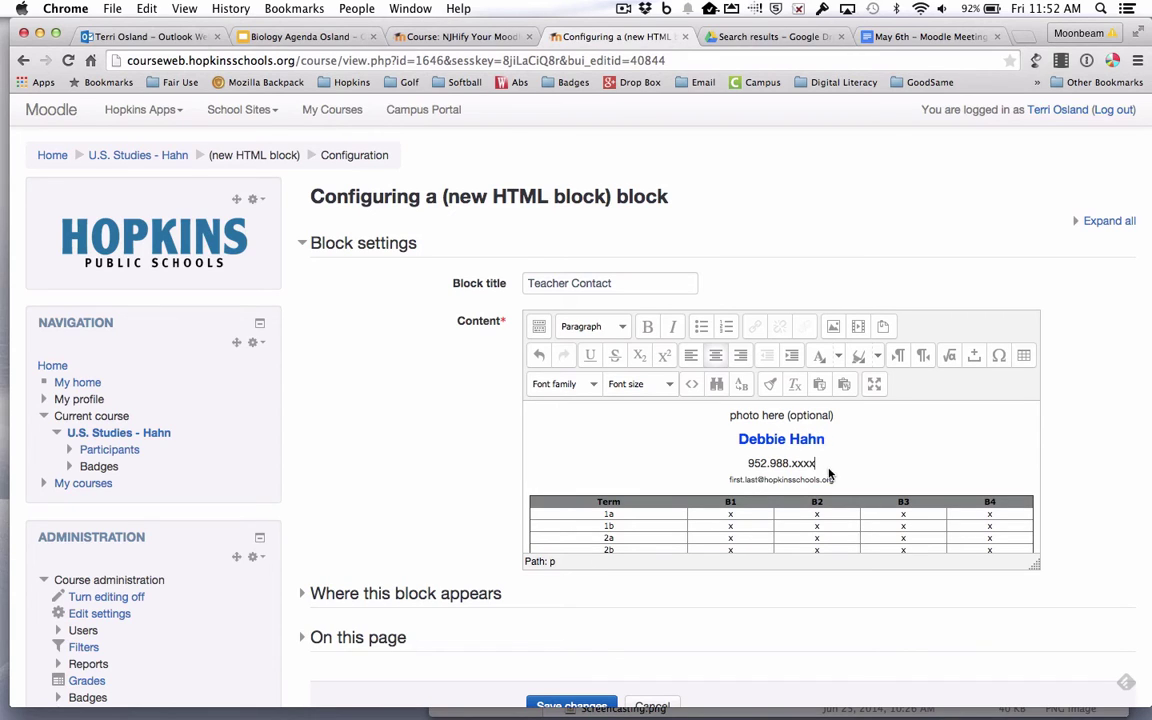
{"action": "key", "text": "BackSpace"}
{"action": "key", "text": "BackSpace"}
{"action": "key", "text": "BackSpace"}
{"action": "key", "text": "BackSpace"}
{"action": "type", "text": "5555"}
Replace the 'first.last' email prefix with the teacher's own address prefix
{"action": "left_click_drag", "start_coordinate": [757, 485], "coordinate": [731, 480]}
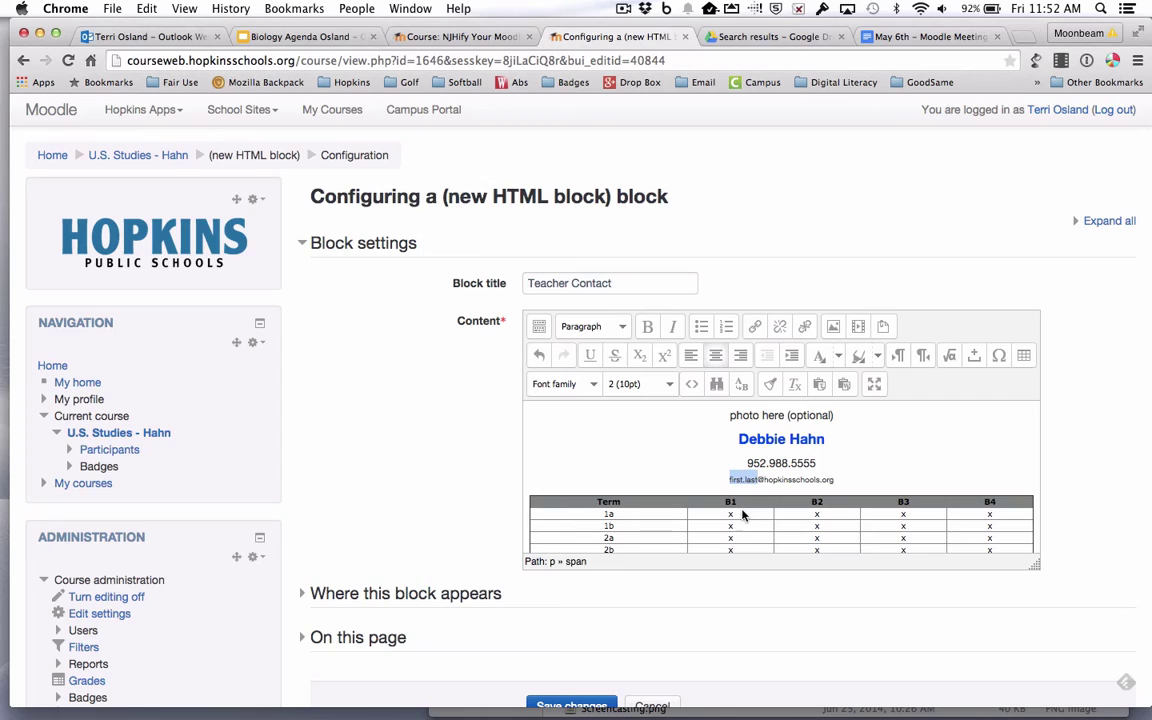
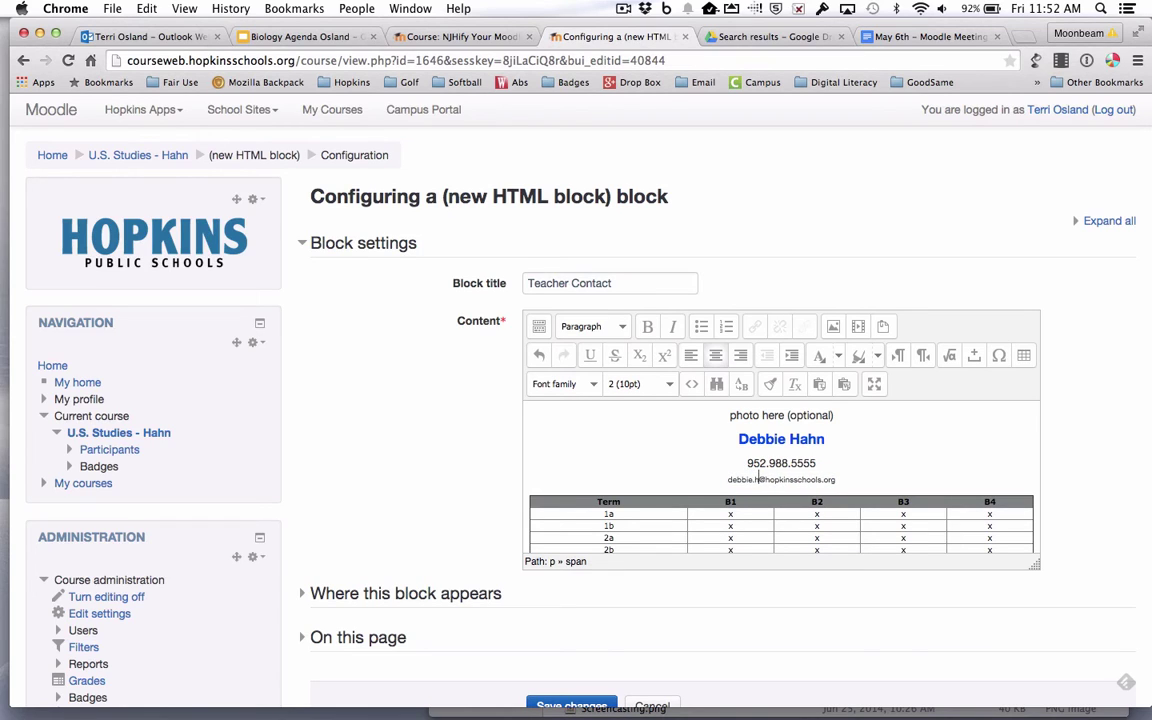
{"action": "scroll", "coordinate": [720, 484], "scroll_direction": "down", "scroll_amount": 2}
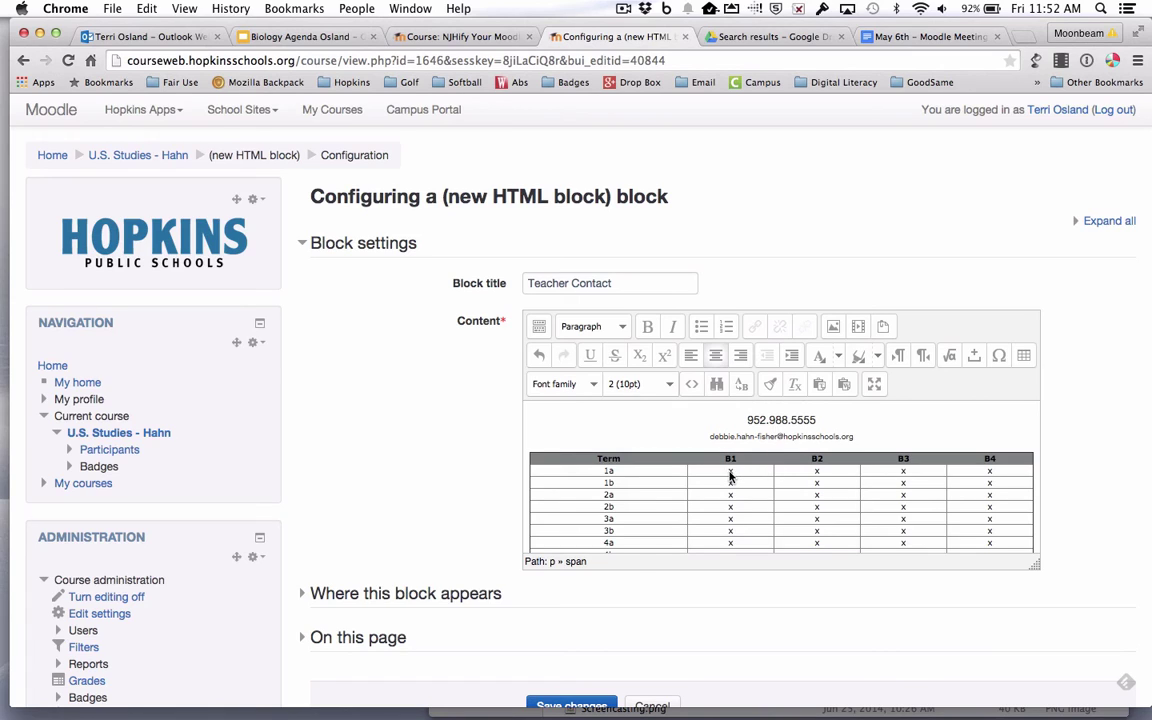
Enter 'Rm 567 - biology' in term 1a's B1 schedule cell
{"action": "left_click", "coordinate": [730, 477]}
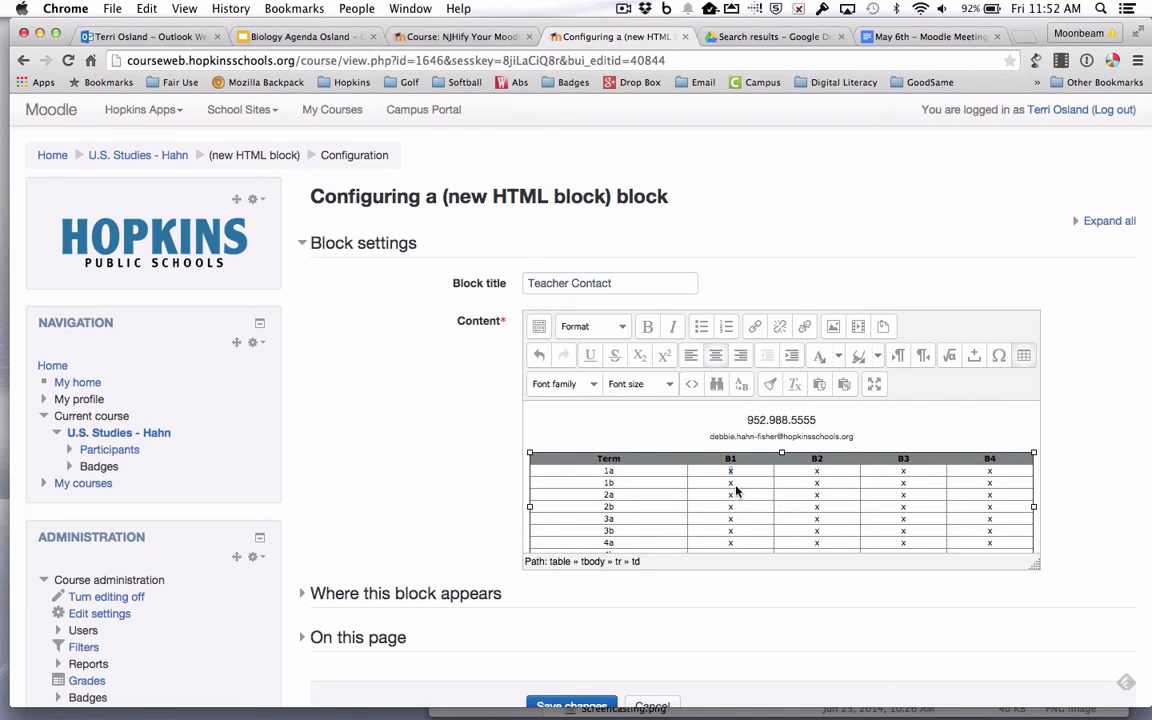
{"action": "type", "text": "Rm"}
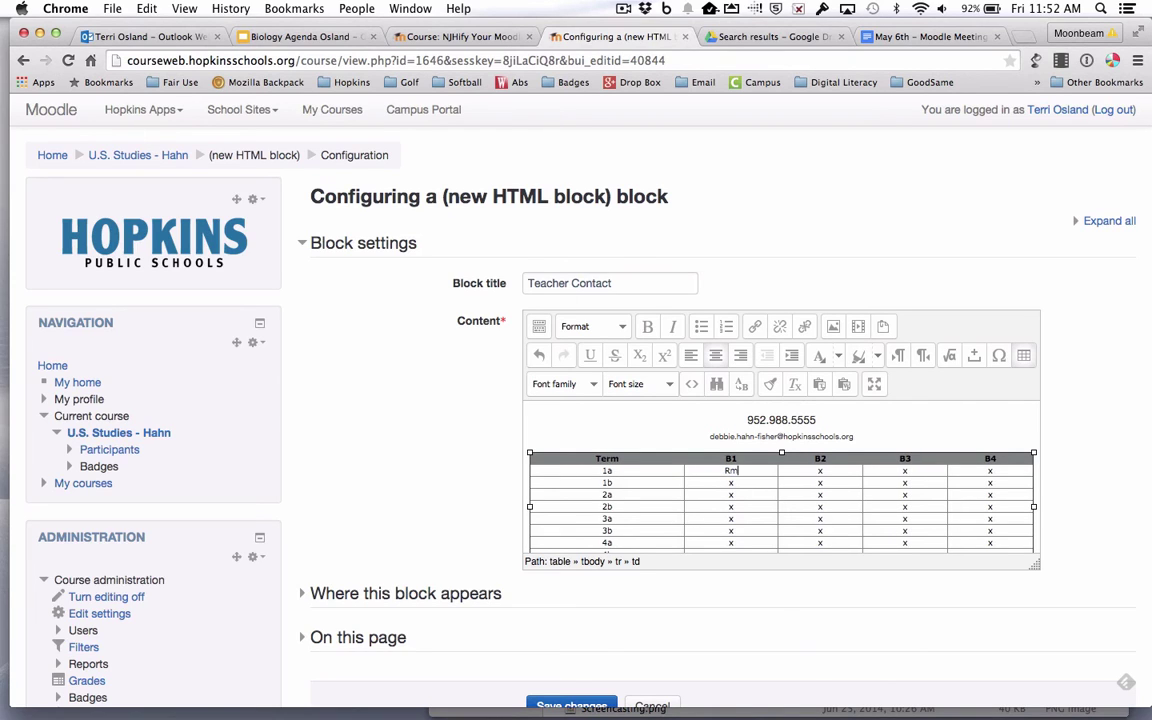
{"action": "type", "text": " 567"}
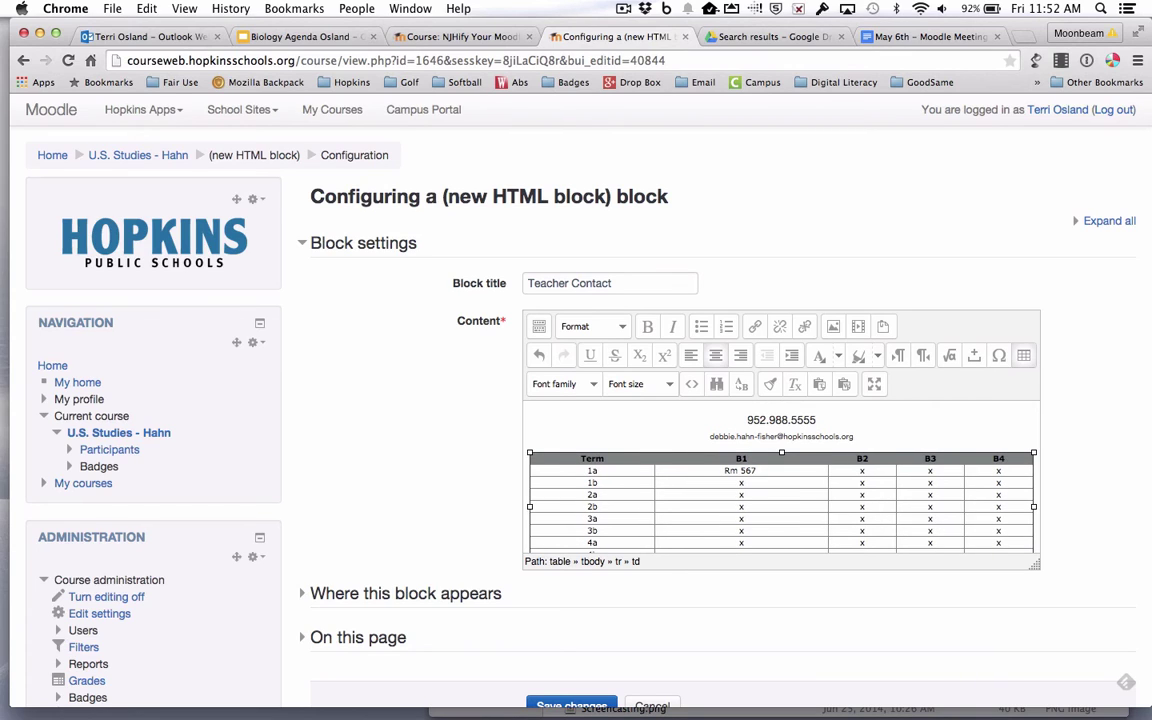
{"action": "type", "text": "- biology"}
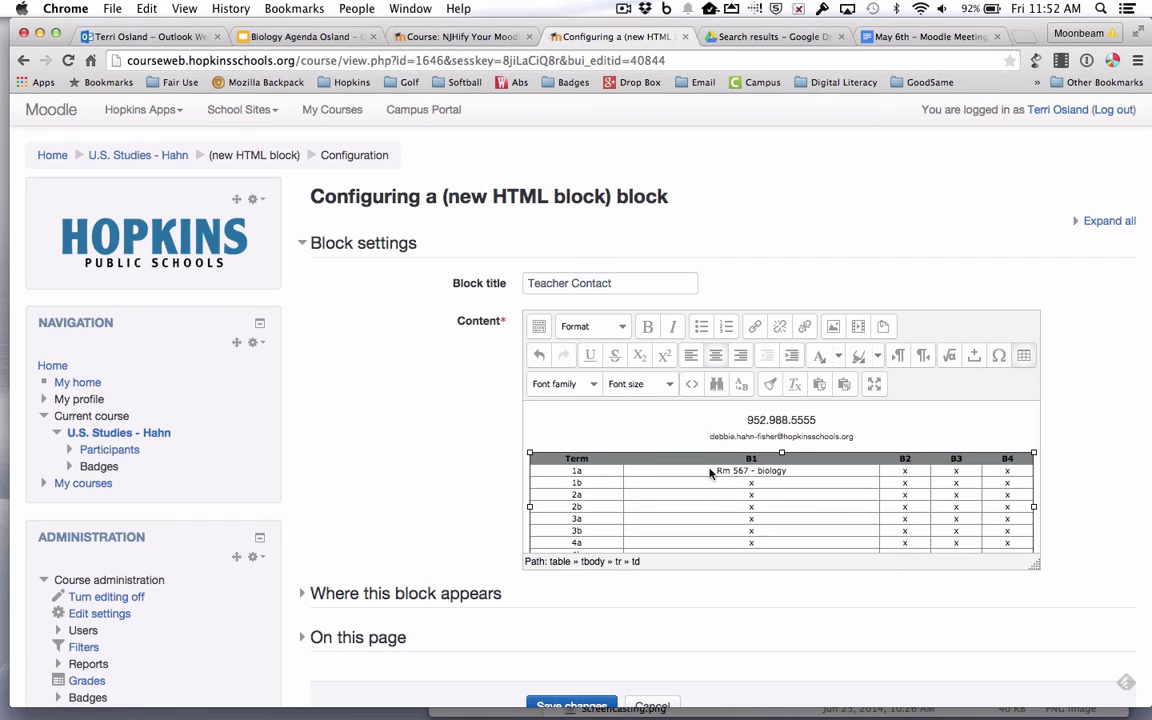
Select the x in term 1a's B2 cell, then save the block changes
{"action": "scroll", "coordinate": [600, 630], "scroll_direction": "down", "scroll_amount": 2}
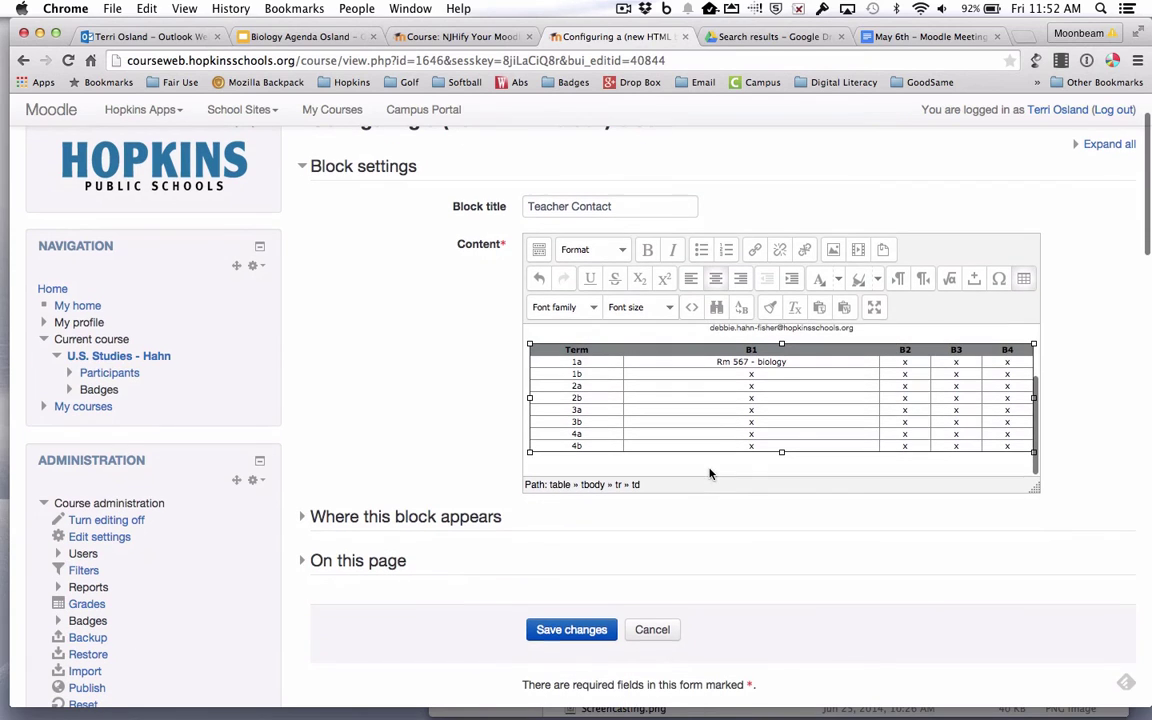
{"action": "left_click", "coordinate": [905, 368]}
{"action": "double_click", "coordinate": [905, 364]}
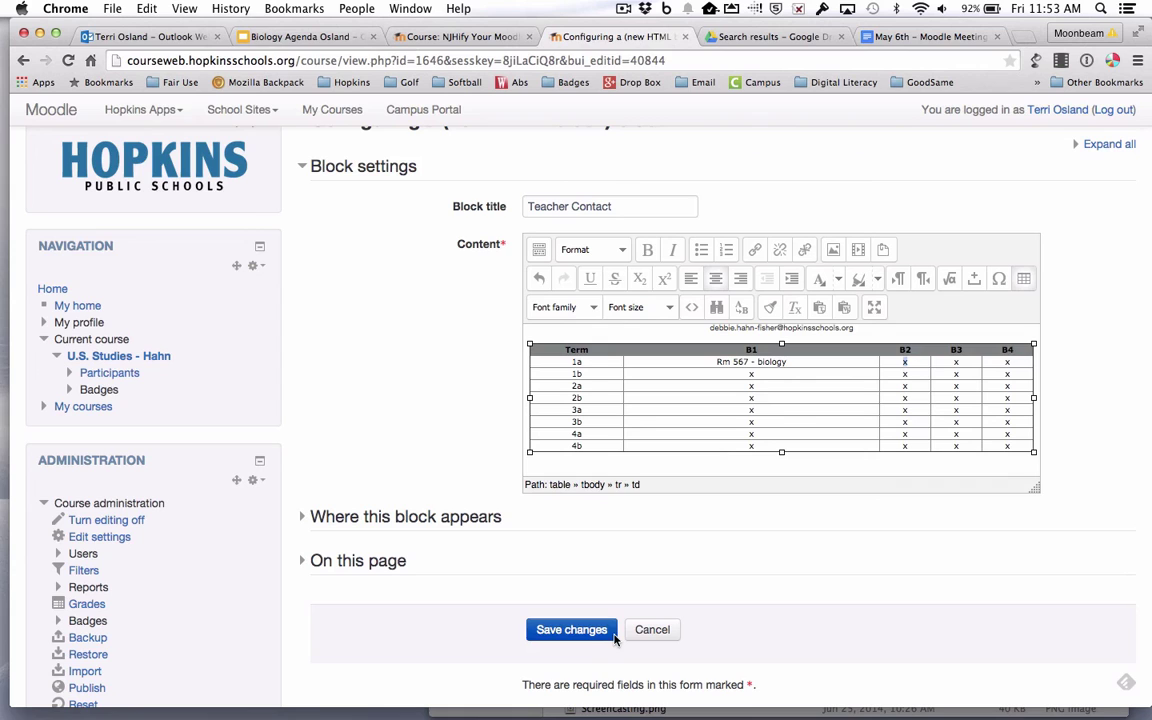
{"action": "left_click", "coordinate": [574, 632]}
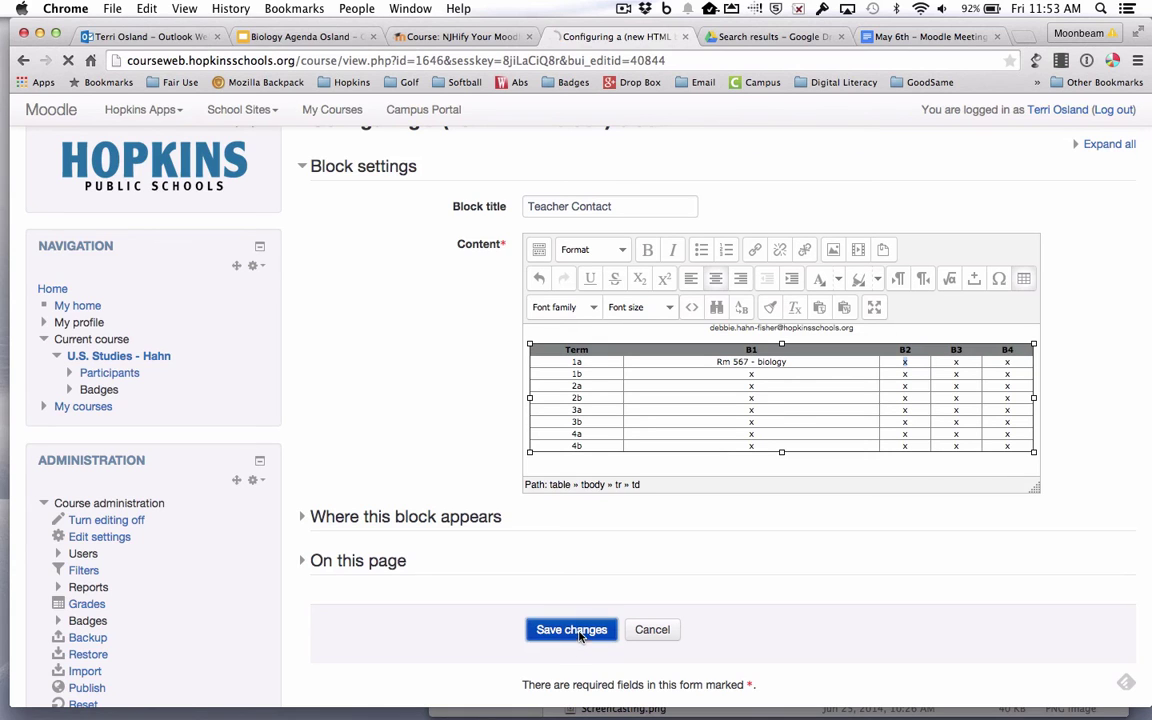